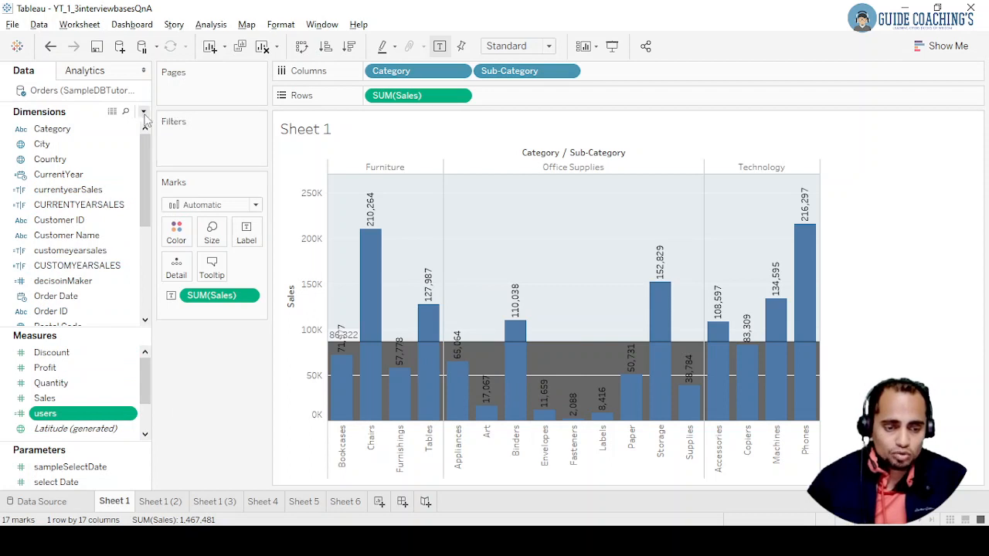
Create a new calculated field named RowLevelsecurity
{"action": "left_click", "coordinate": [143, 111]}
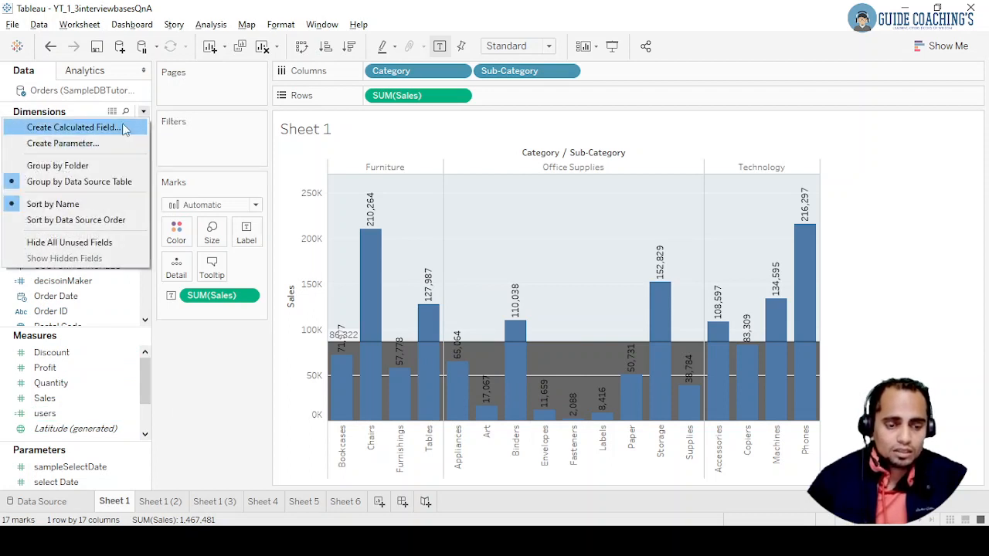
{"action": "left_click", "coordinate": [124, 128]}
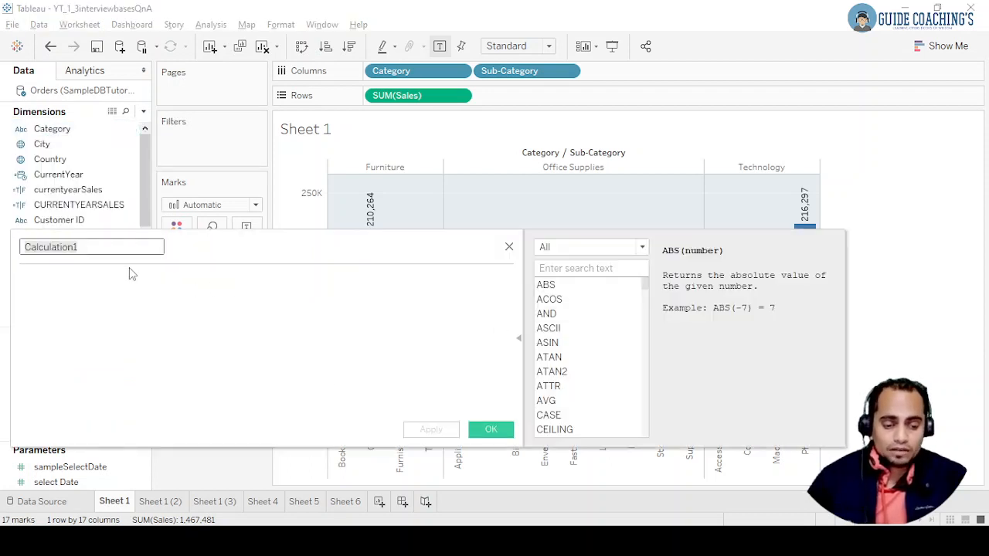
{"action": "type", "text": "RowLeve"}
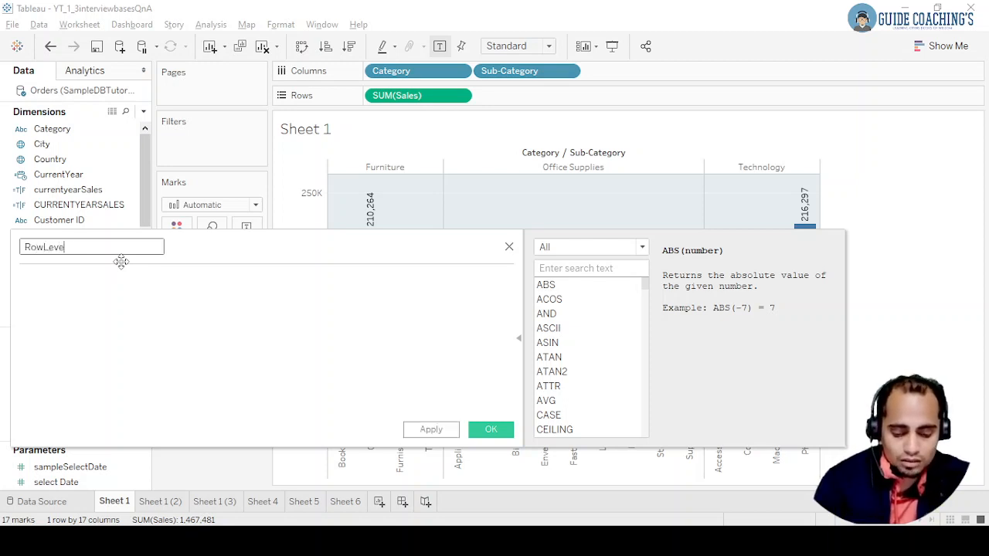
{"action": "key", "text": "BackSpace"}
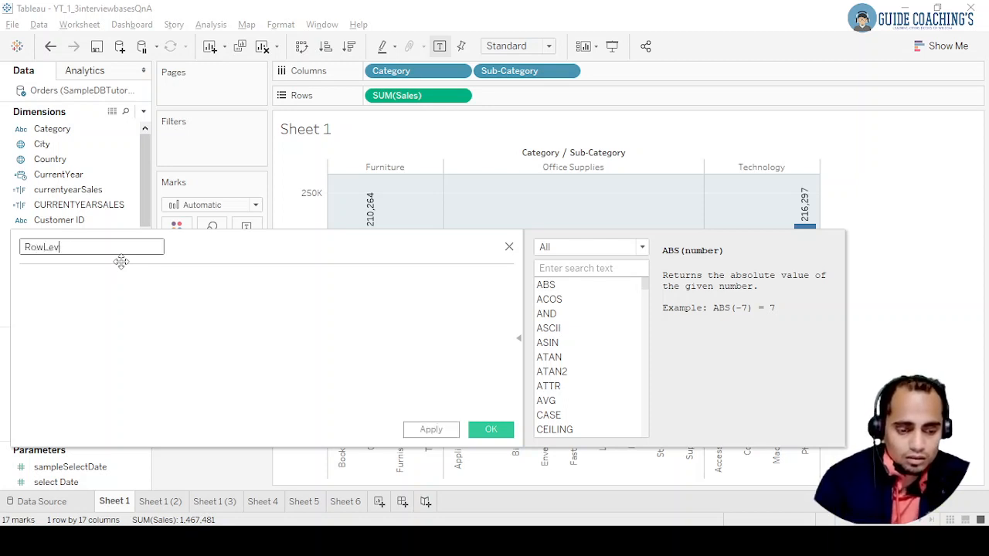
{"action": "type", "text": "l"}
{"action": "key", "text": "BackSpace"}
{"action": "type", "text": "el"}
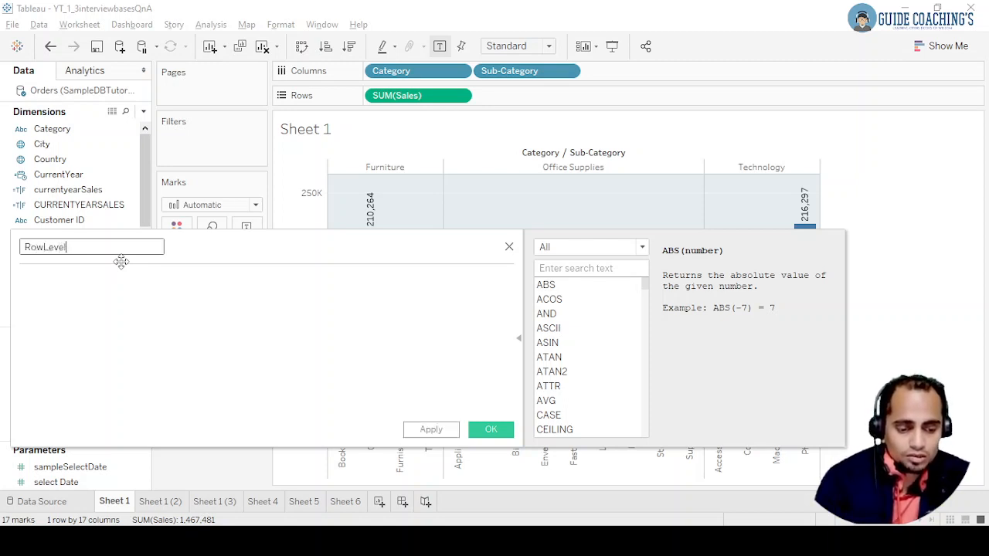
{"action": "type", "text": "secu"}
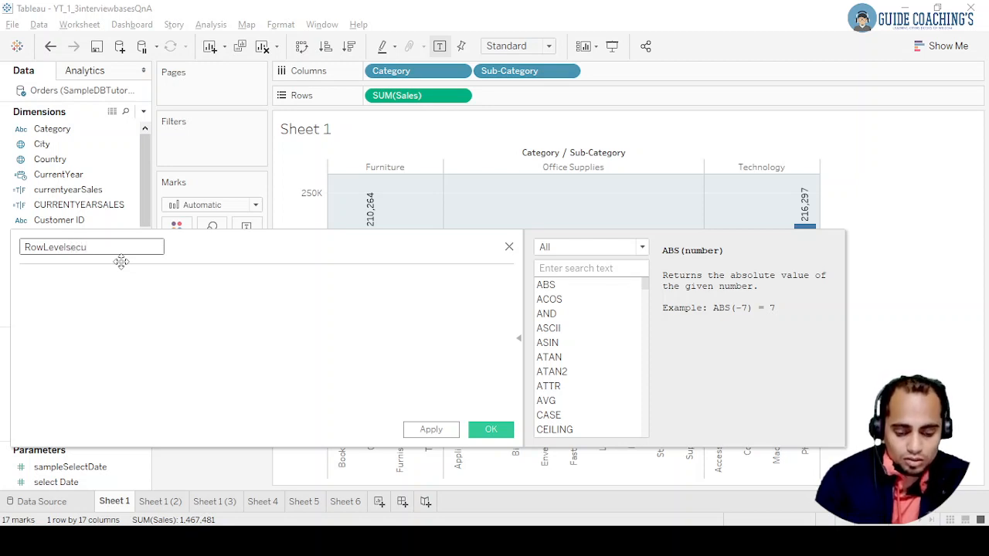
{"action": "type", "text": "rity"}
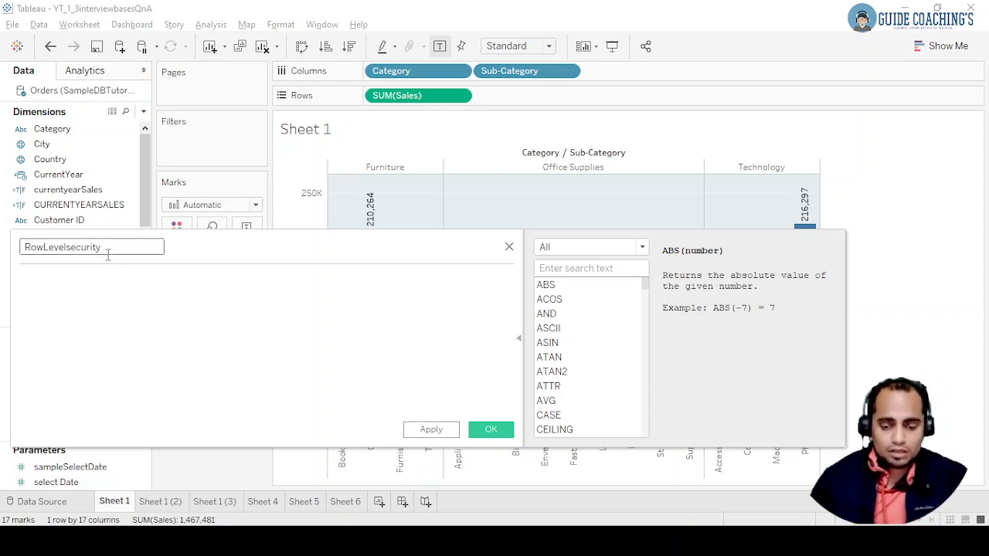
Start the formula with the group membership condition if ISMEMBEROF('dev')
{"action": "type", "text": "if"}
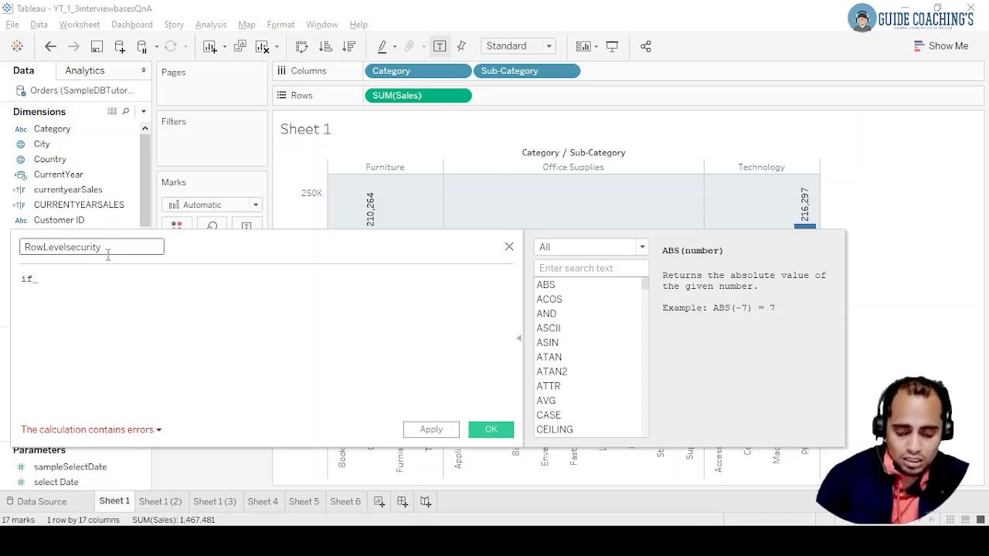
{"action": "type", "text": "is"}
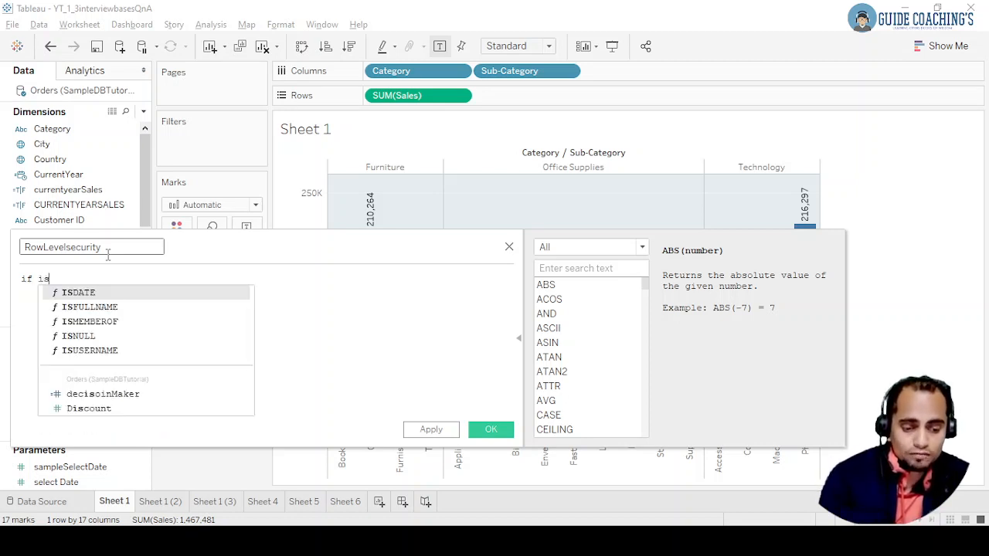
{"action": "type", "text": "me"}
{"action": "key", "text": "Return"}
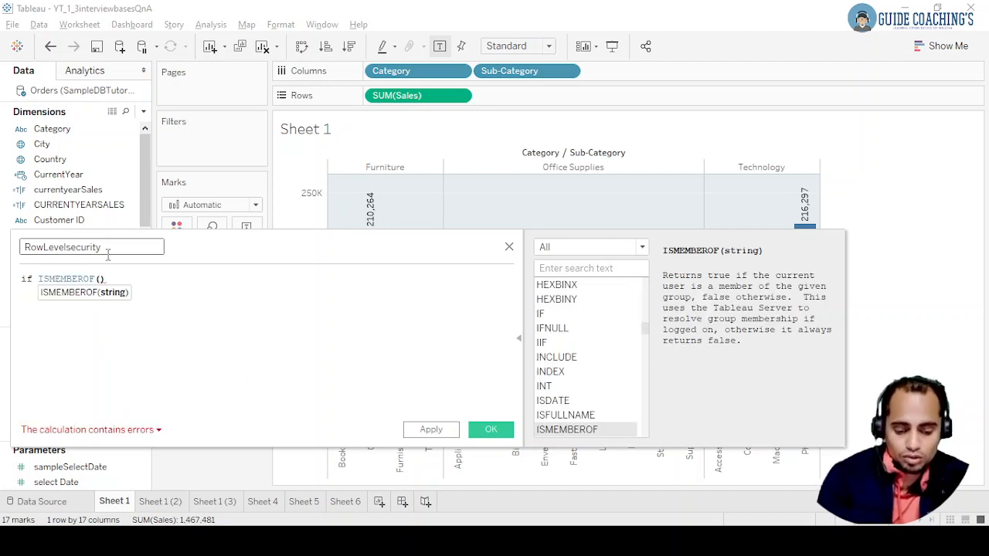
{"action": "type", "text": "'dev'"}
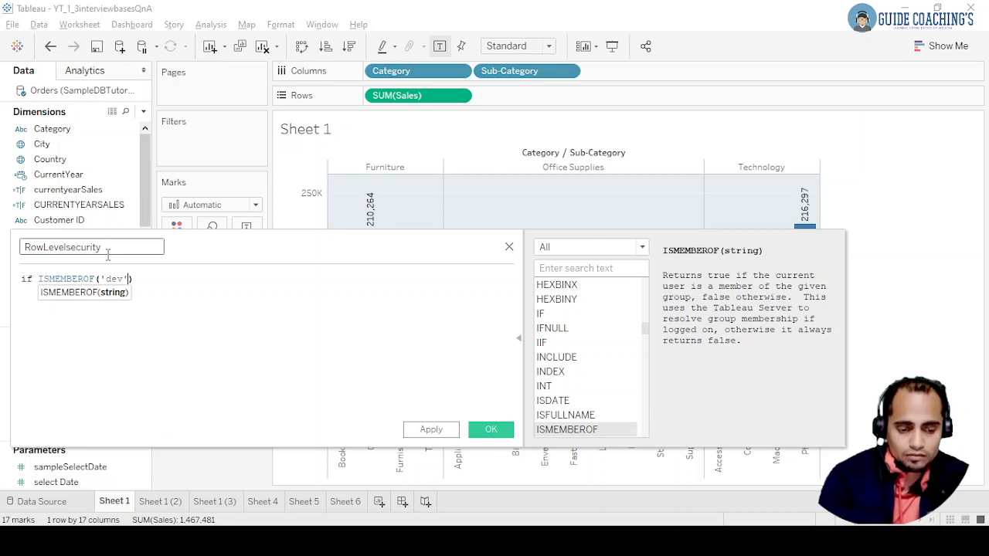
{"action": "key", "text": "Return"}
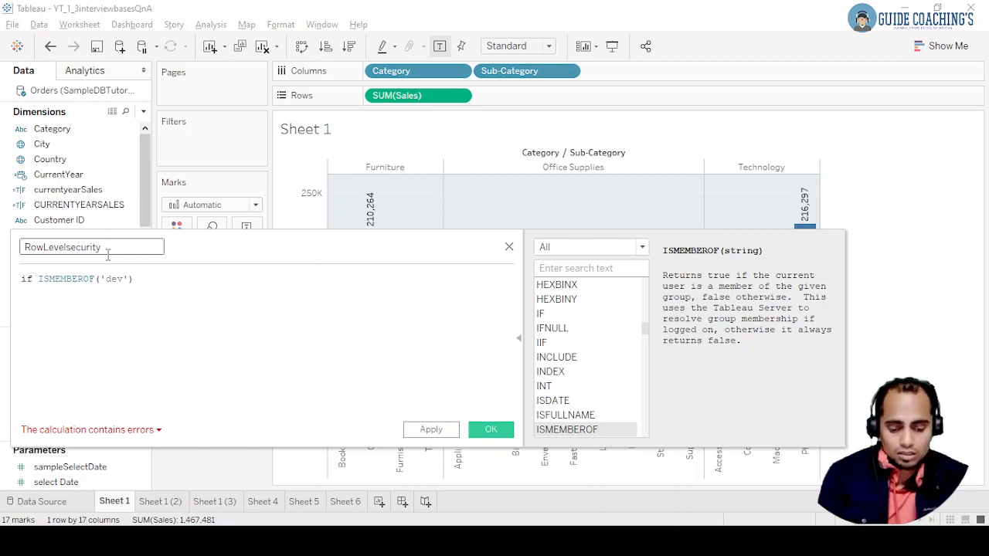
Insert the USERNAME() function on the second line of the formula
{"action": "type", "text": "use"}
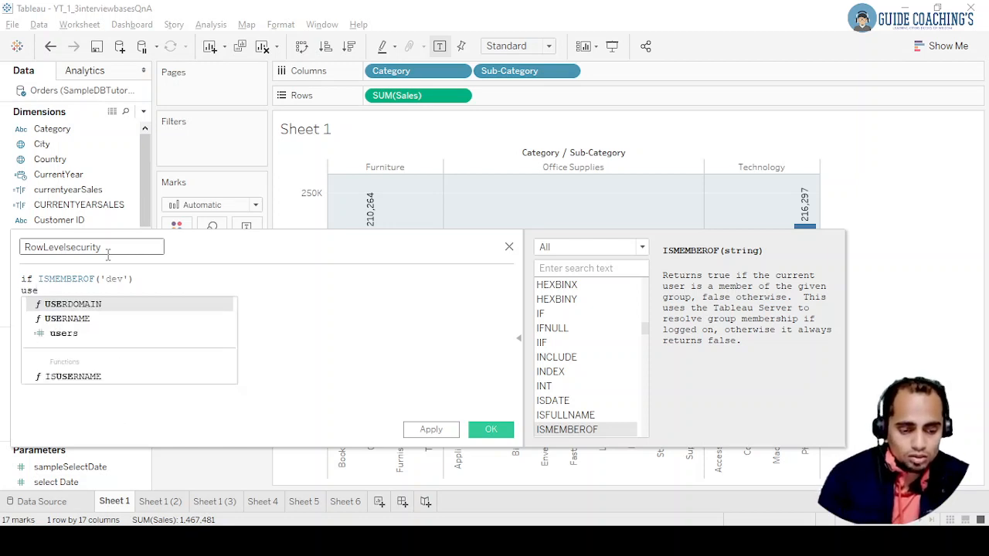
{"action": "key", "text": "Down"}
{"action": "key", "text": "Return"}
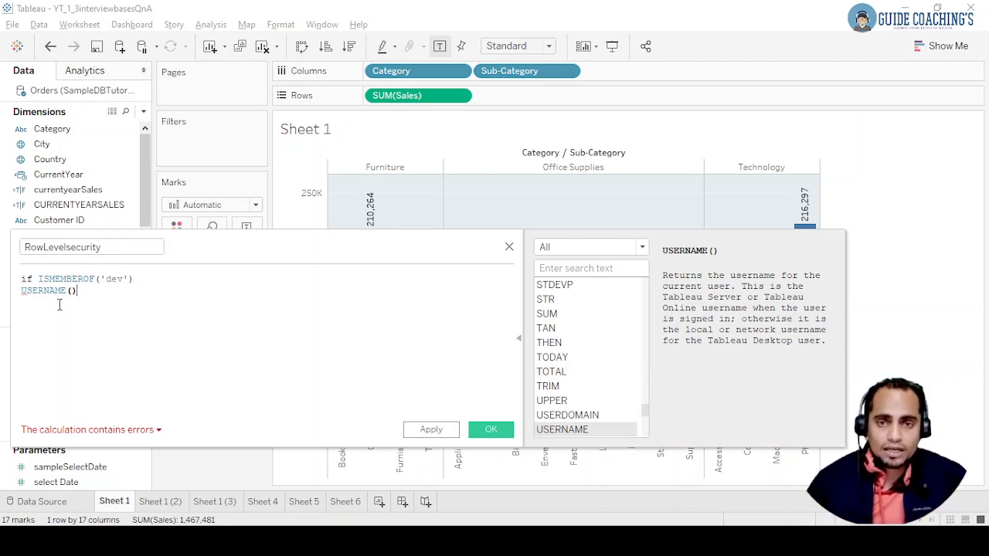
Delete the if ISMEMBEROF('dev') condition from the first line of the formula
{"action": "left_click_drag", "start_coordinate": [85, 292], "coordinate": [11, 292]}
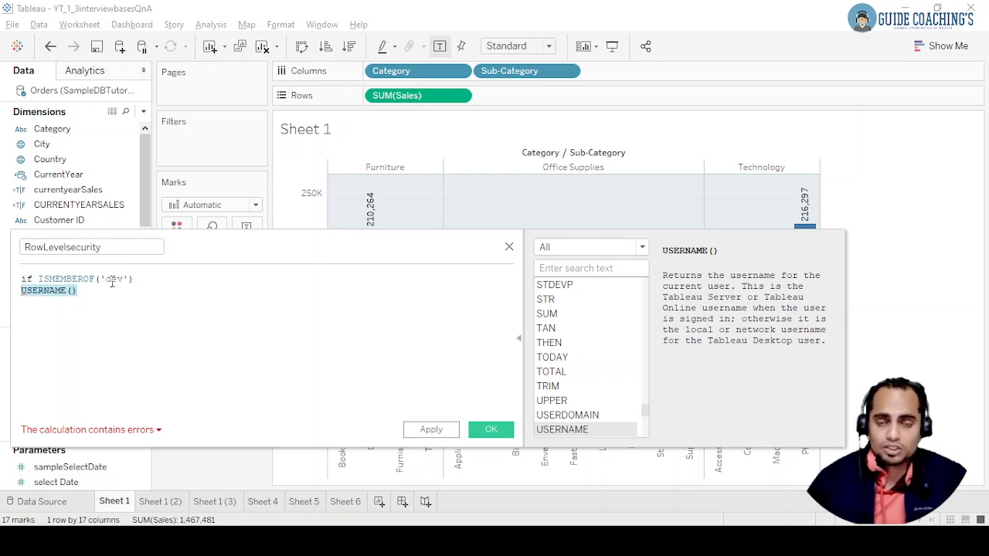
{"action": "left_click_drag", "start_coordinate": [138, 280], "coordinate": [5, 280]}
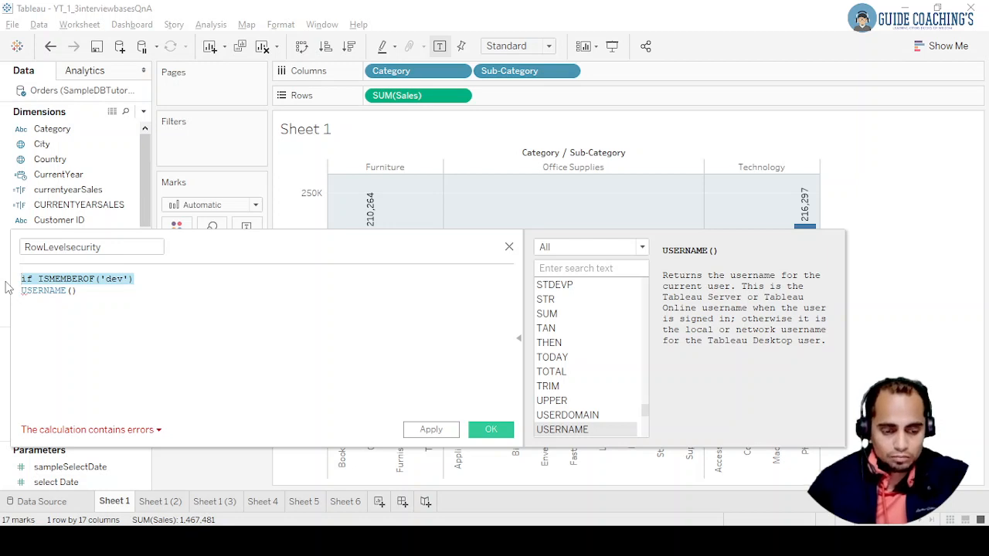
{"action": "key", "text": "BackSpace"}
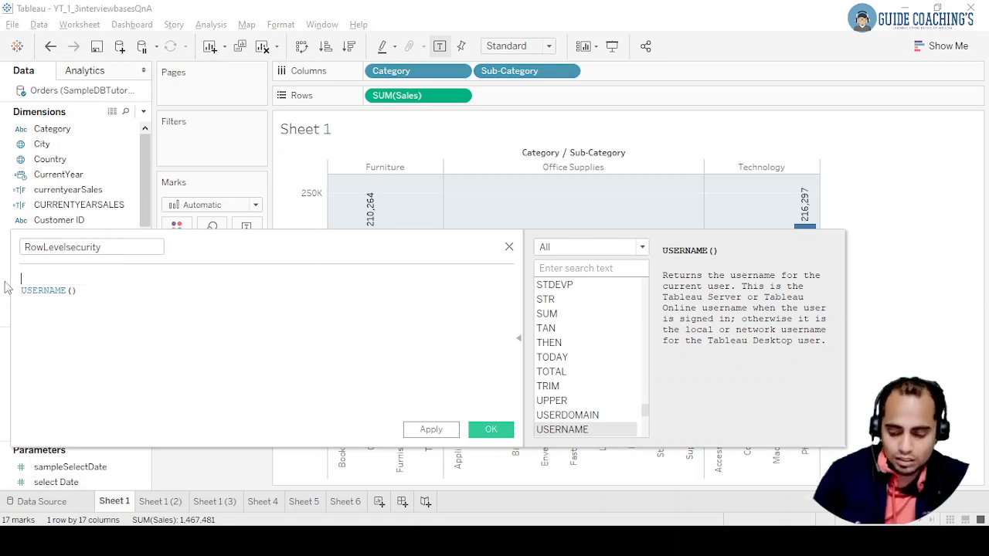
Turn the USERNAME() line into the condition if USERNAME()="guidecoachings.com"
{"action": "key", "text": "Down"}
{"action": "type", "text": "if"}
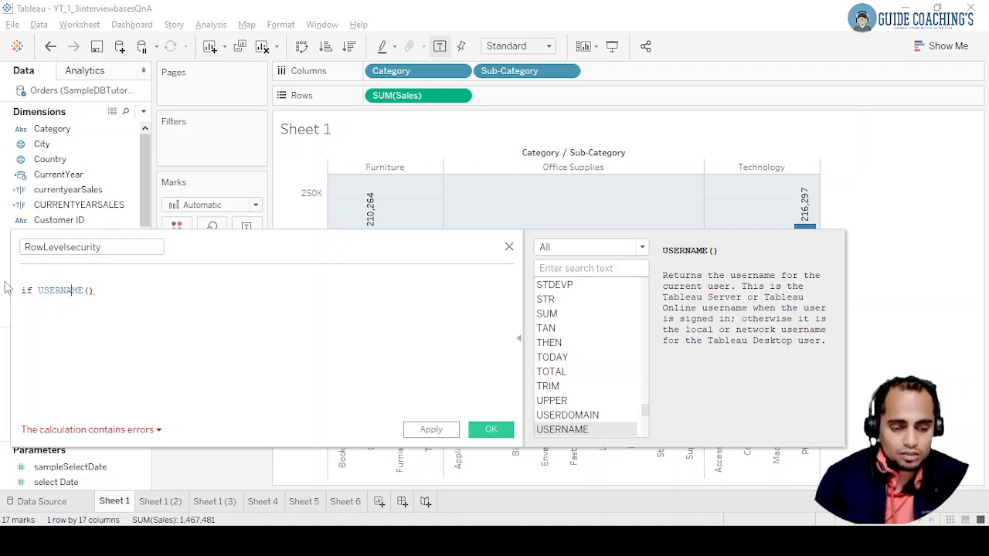
{"action": "key", "text": "End"}
{"action": "type", "text": "="}
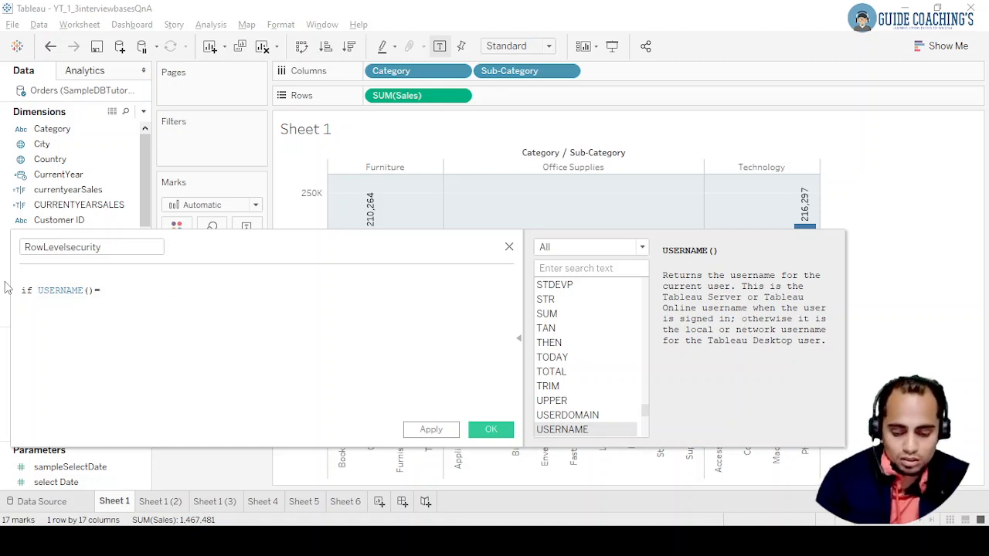
{"action": "type", "text": "\"guidec"}
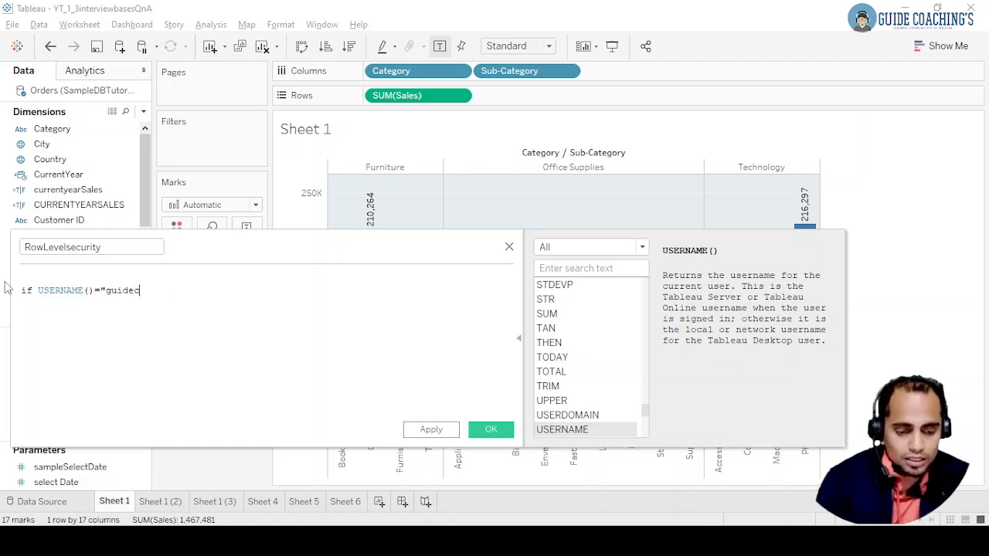
{"action": "type", "text": "oaching"}
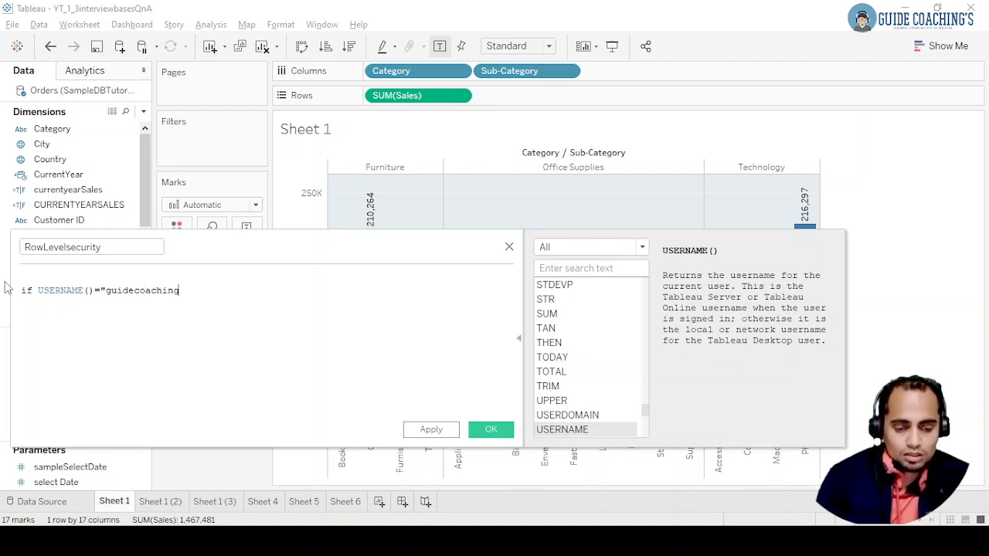
{"action": "type", "text": "s.com\""}
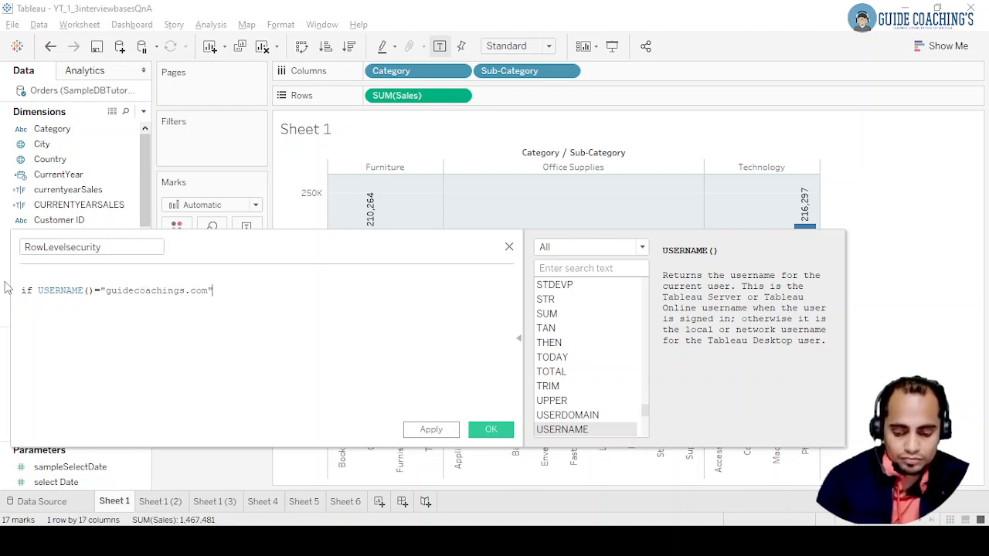
Extend the username condition with = TRUE
{"action": "type", "text": "="}
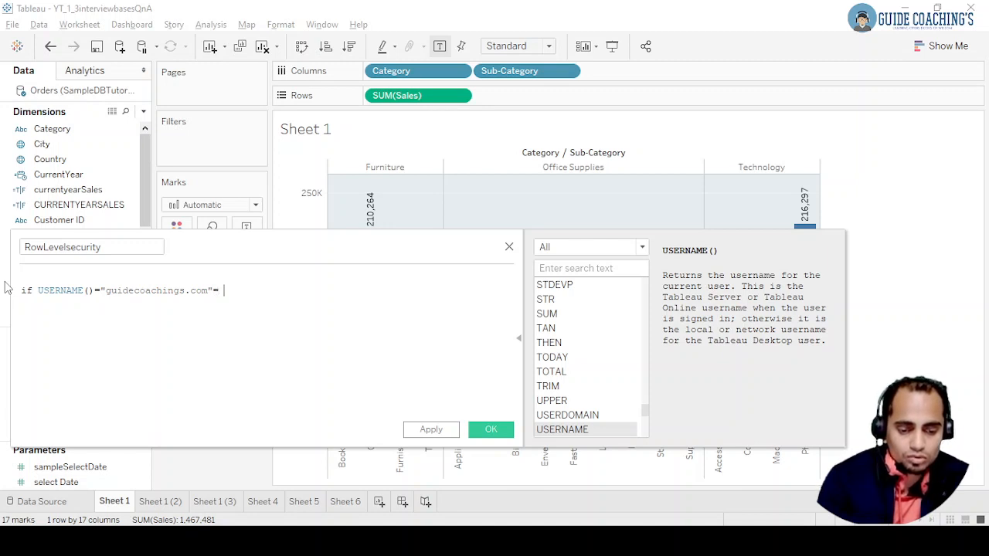
{"action": "type", "text": " Tr"}
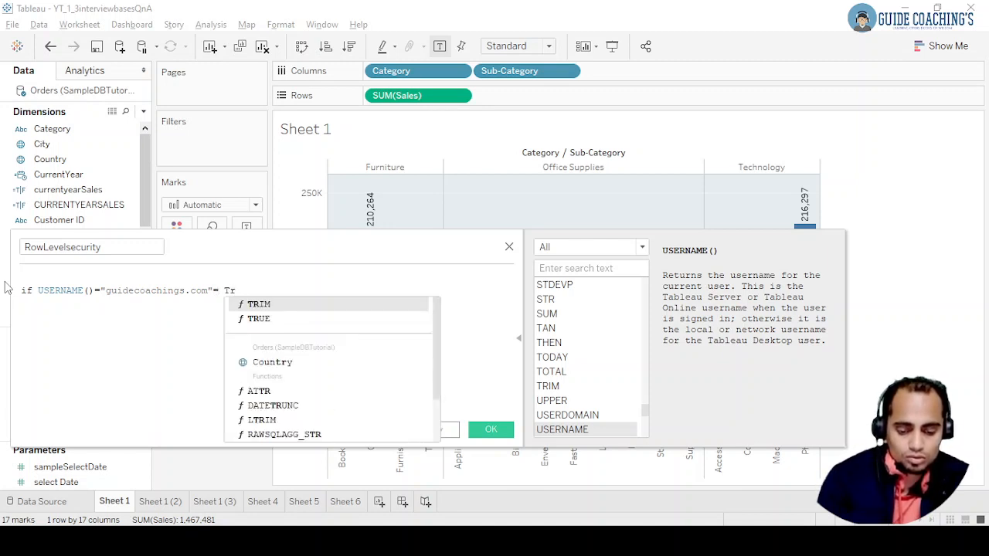
{"action": "type", "text": "u"}
{"action": "key", "text": "Return"}
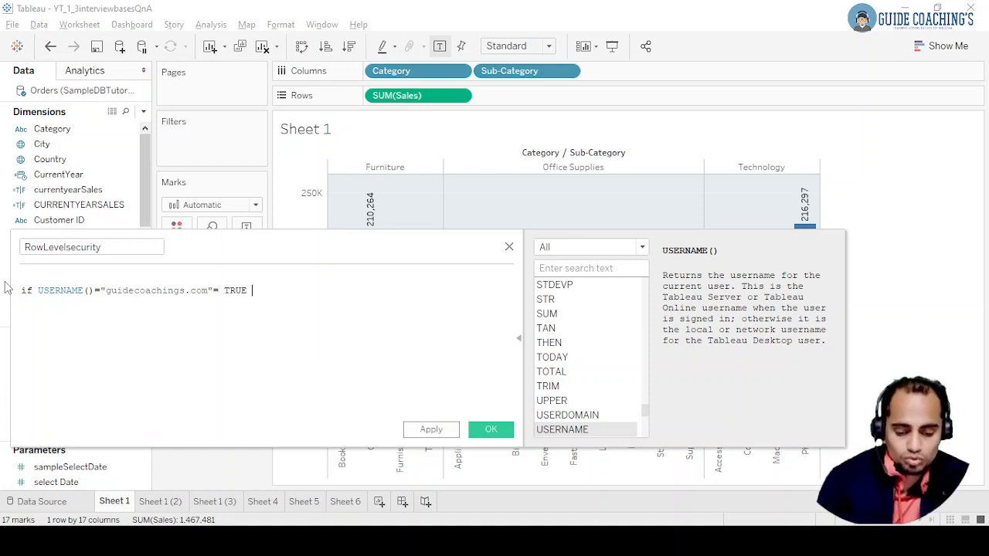
{"action": "type", "text": "and"}
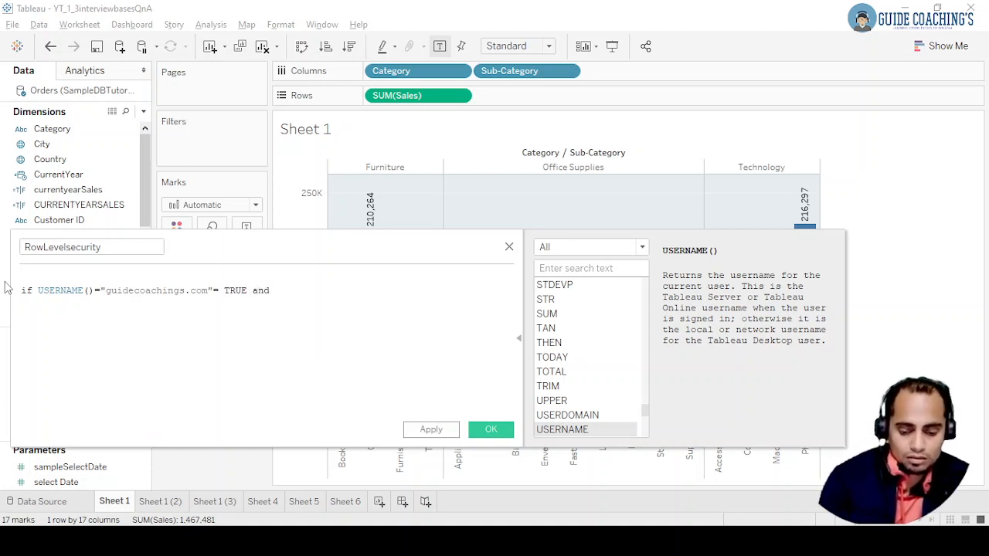
{"action": "key", "text": "BackSpace"}
{"action": "key", "text": "BackSpace"}
{"action": "type", "text": "nd"}
{"action": "key", "text": "BackSpace"}
{"action": "key", "text": "BackSpace"}
{"action": "key", "text": "BackSpace"}
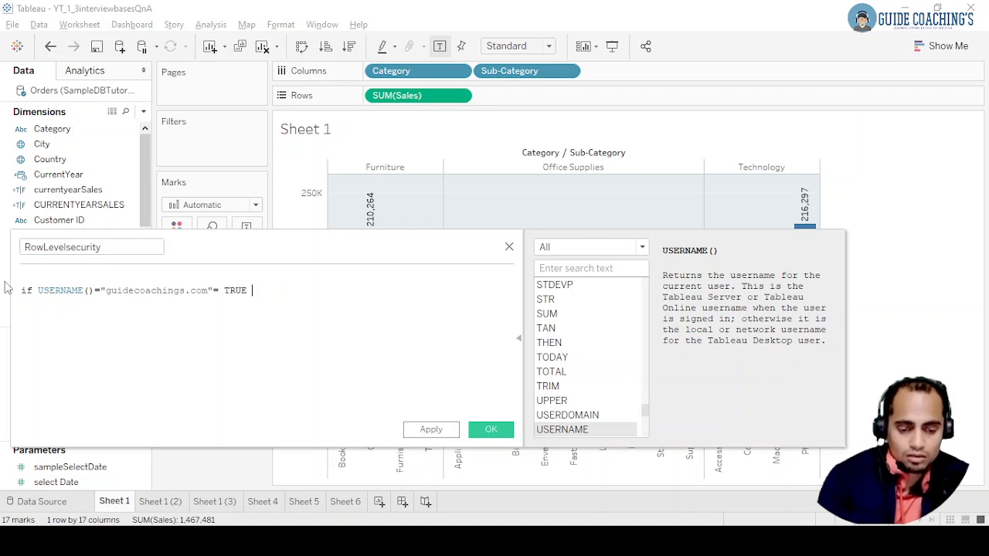
Append the region restriction and([Region]='south') to the username condition
{"action": "type", "text": "and"}
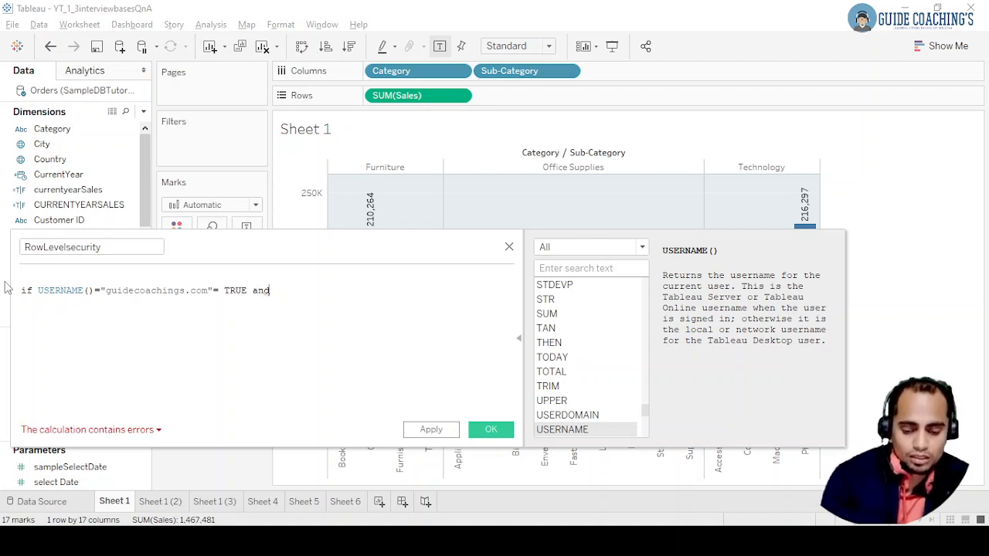
{"action": "type", "text": "(reg"}
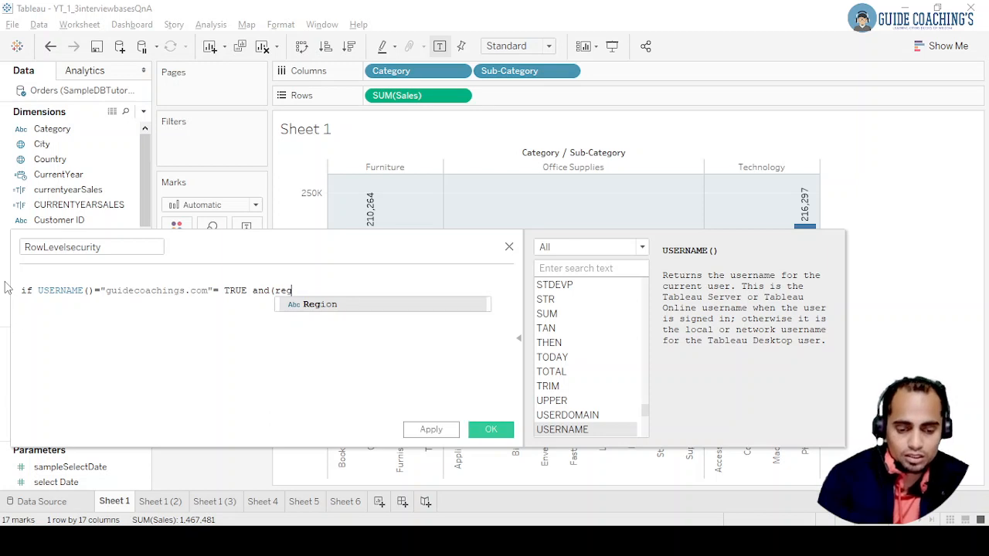
{"action": "key", "text": "Return"}
{"action": "type", "text": "='"}
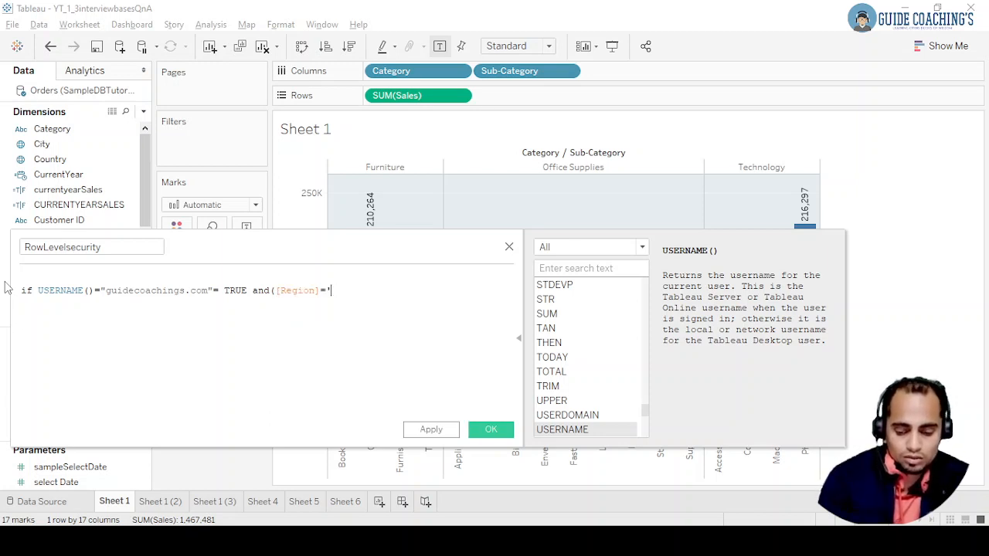
{"action": "type", "text": "sout"}
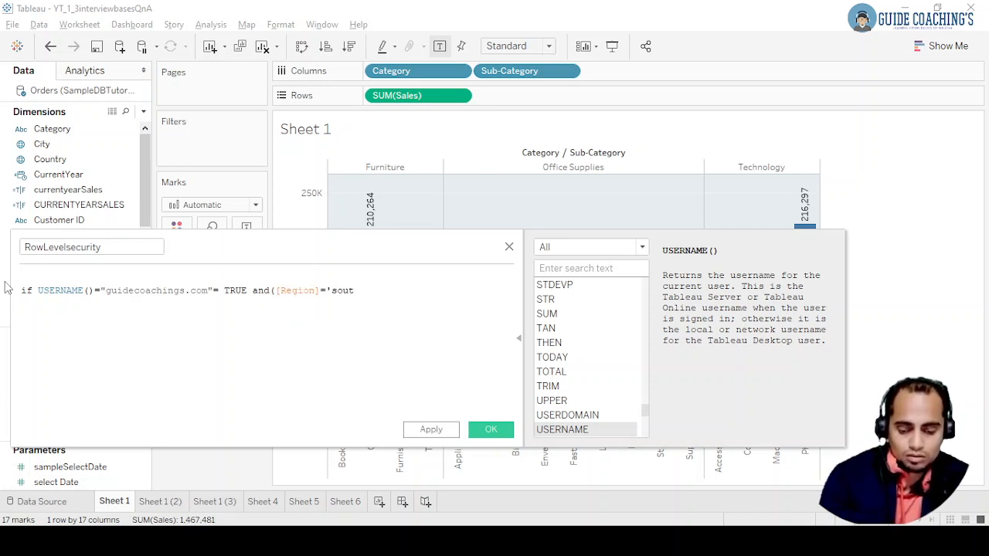
{"action": "type", "text": "h' or"}
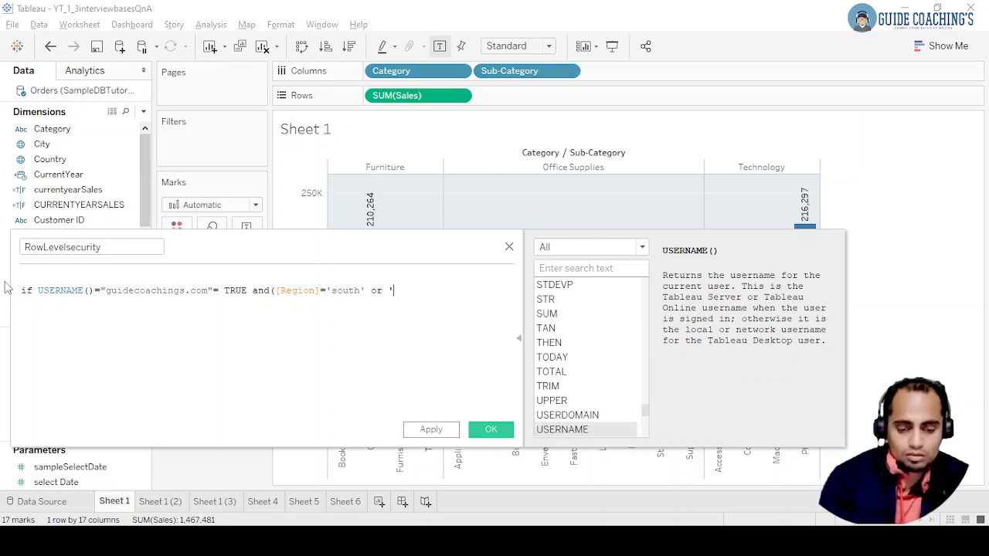
{"action": "key", "text": "BackSpace"}
{"action": "key", "text": "BackSpace"}
{"action": "key", "text": "BackSpace"}
{"action": "key", "text": "BackSpace"}
{"action": "key", "text": "BackSpace"}
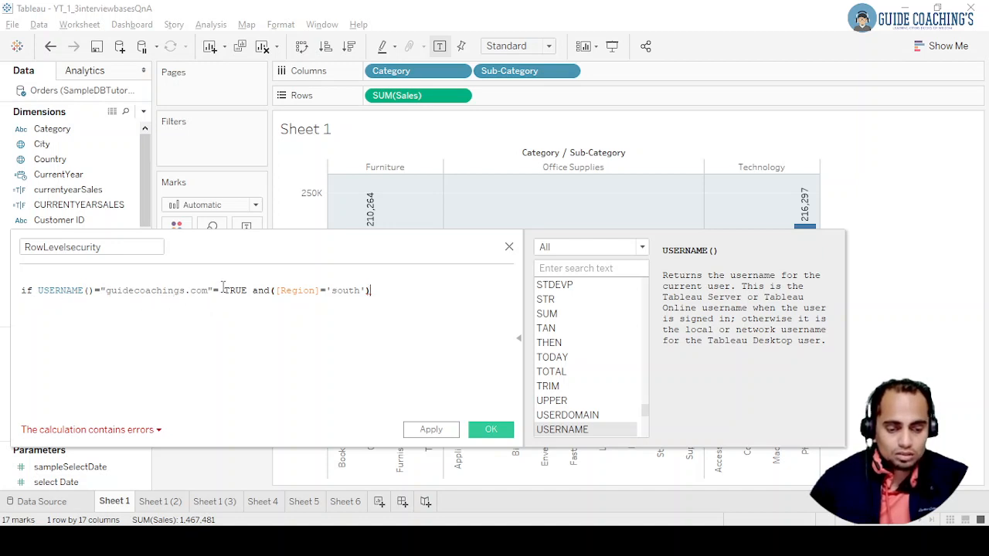
Switch to the presentation to view the slide on row-level security using user functions with the calculated field
{"action": "key", "text": "alt+Tab"}
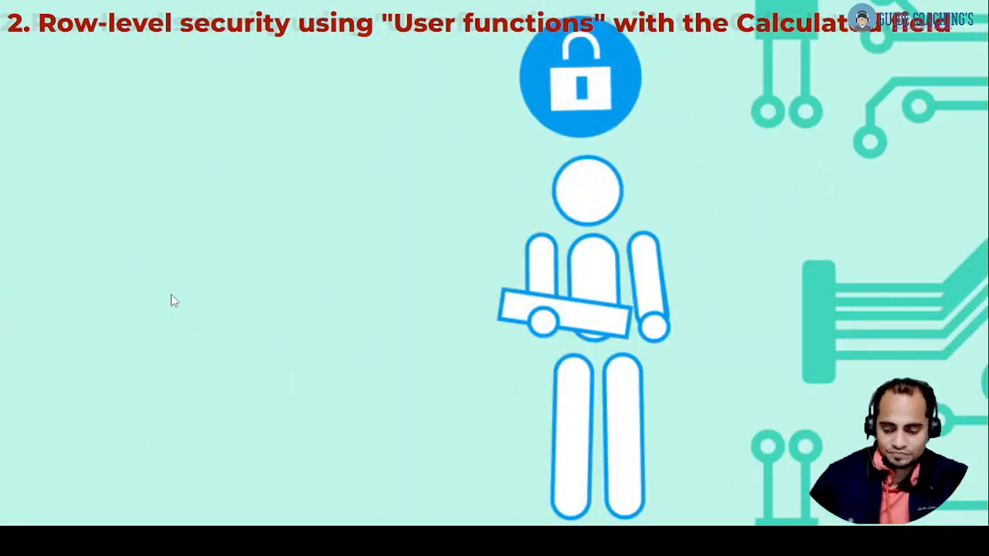
{"action": "left_click", "coordinate": [172, 294]}
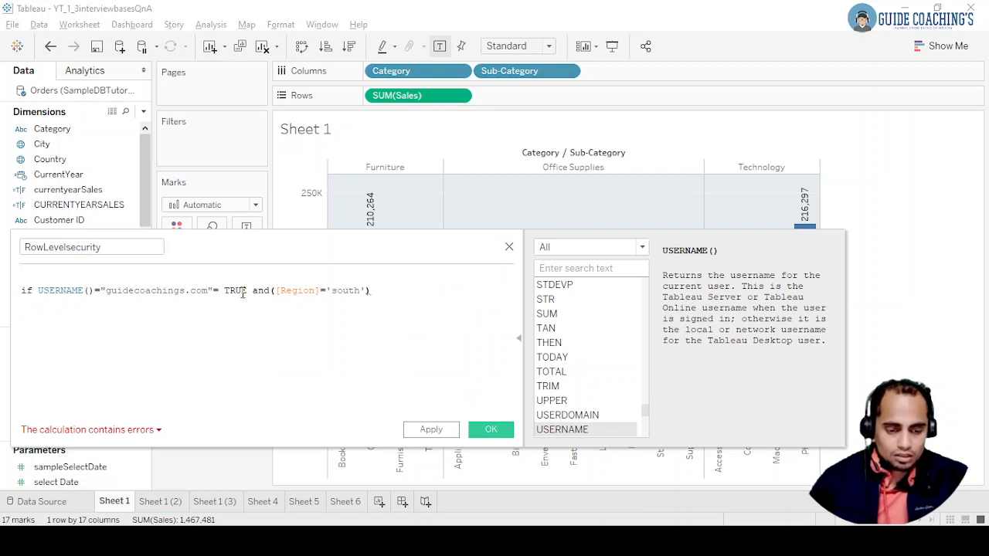
Remove the = TRUE comparison from the username condition in the RowLevelsecurity formula
{"action": "left_click", "coordinate": [245, 290]}
{"action": "key", "text": "BackSpace"}
{"action": "key", "text": "BackSpace"}
{"action": "key", "text": "BackSpace"}
{"action": "key", "text": "BackSpace"}
{"action": "key", "text": "BackSpace"}
{"action": "key", "text": "BackSpace"}
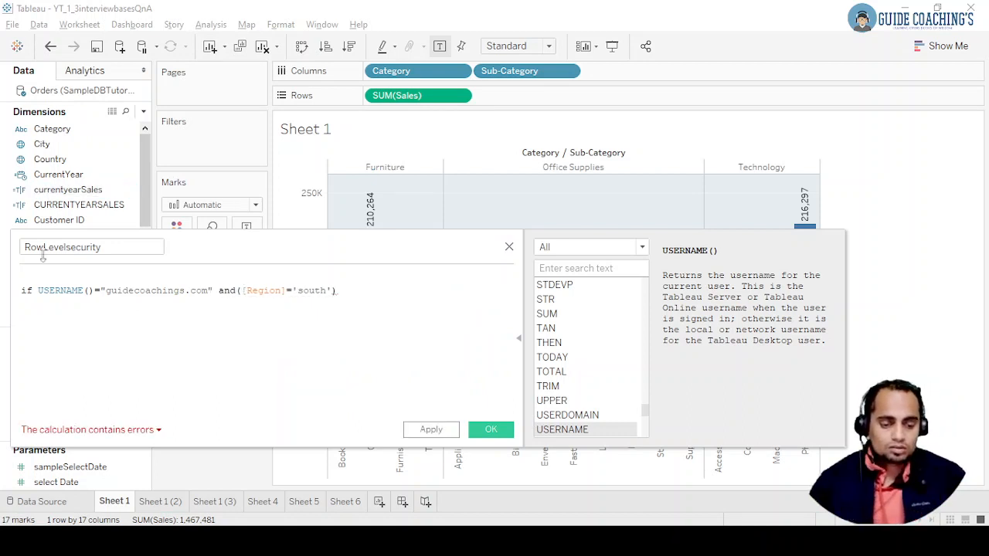
Complete the RowLevelsecurity formula after the region restriction with THEN 1 ELSE 0 END
{"action": "left_click", "coordinate": [367, 289]}
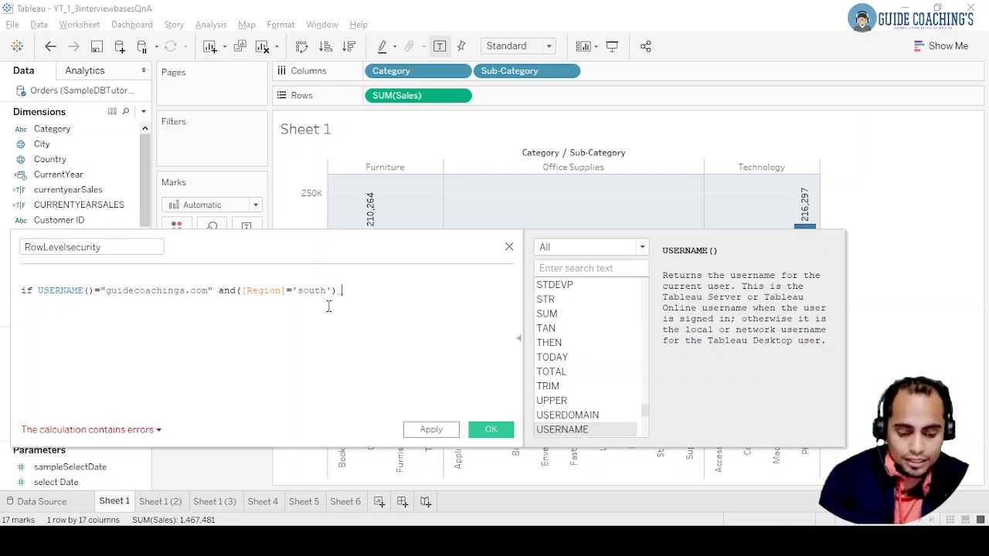
{"action": "type", "text": "the"}
{"action": "key", "text": "Return"}
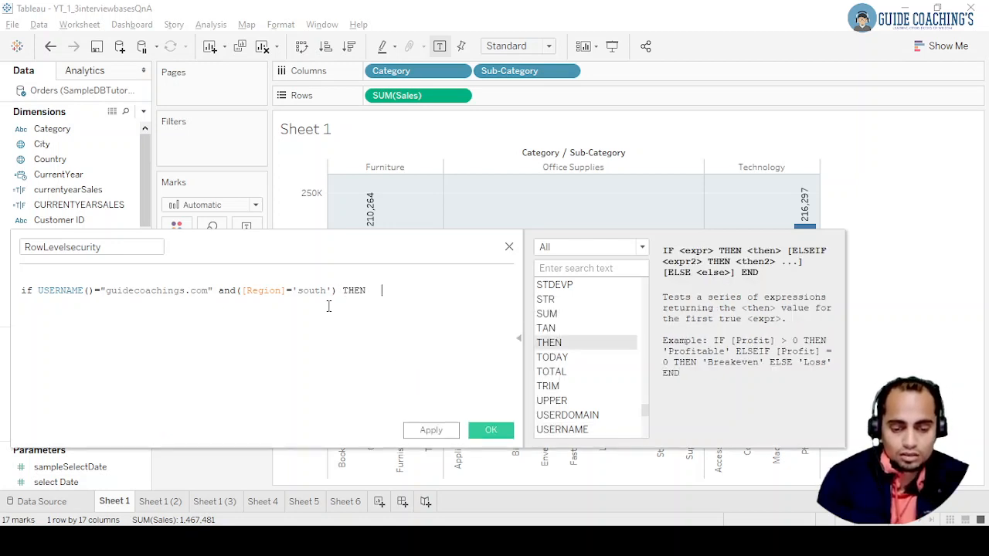
{"action": "type", "text": "1 "}
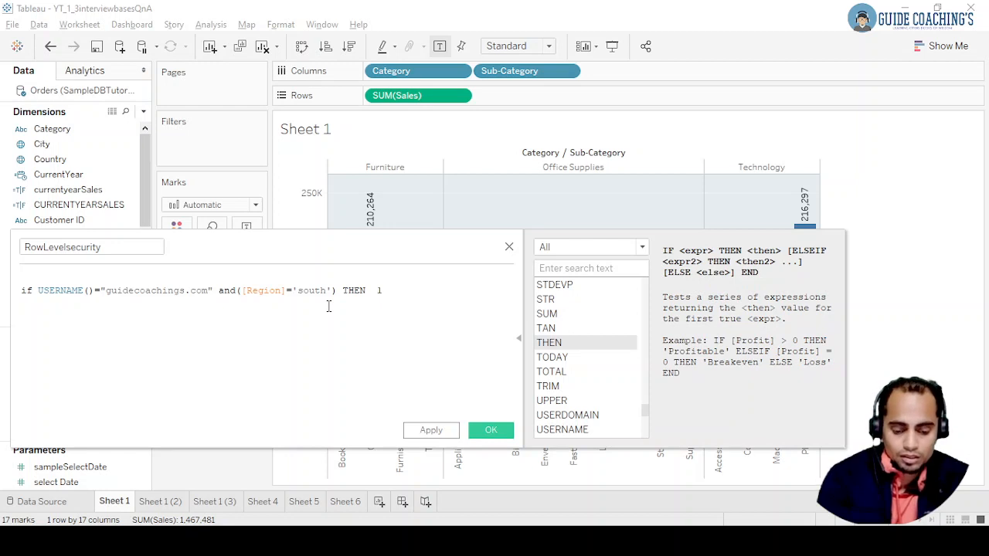
{"action": "type", "text": "e"}
{"action": "key", "text": "Return"}
{"action": "type", "text": "o"}
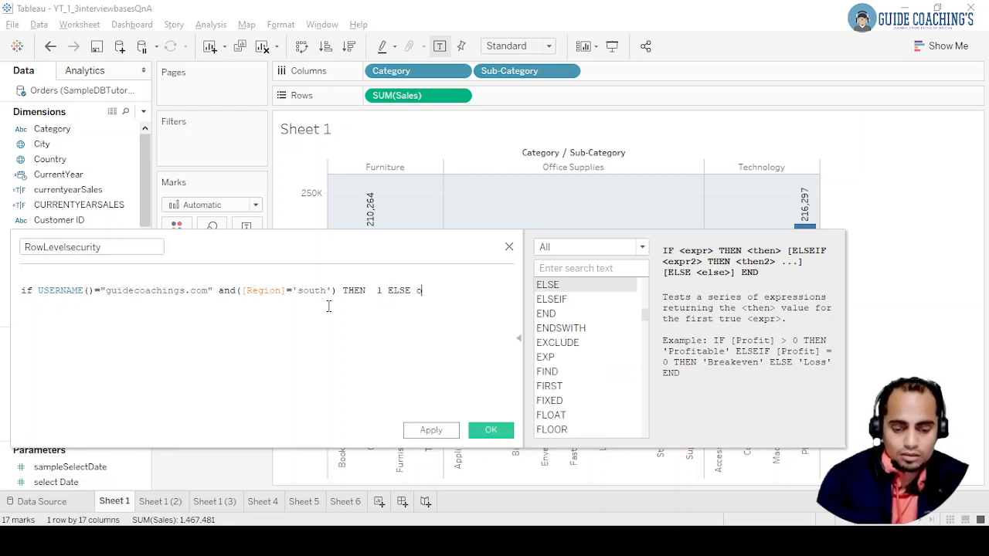
{"action": "key", "text": "BackSpace"}
{"action": "type", "text": "0"}
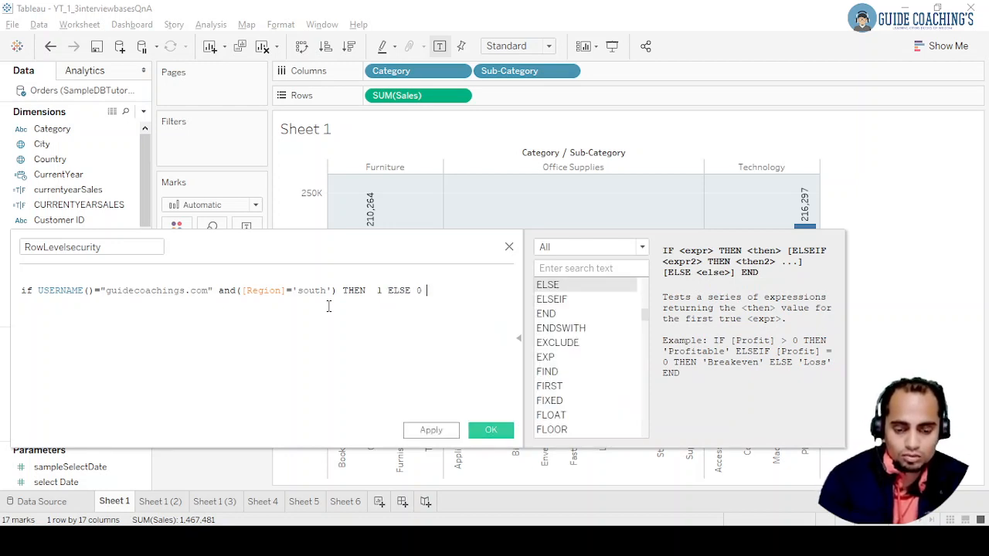
{"action": "type", "text": "en"}
{"action": "key", "text": "Return"}
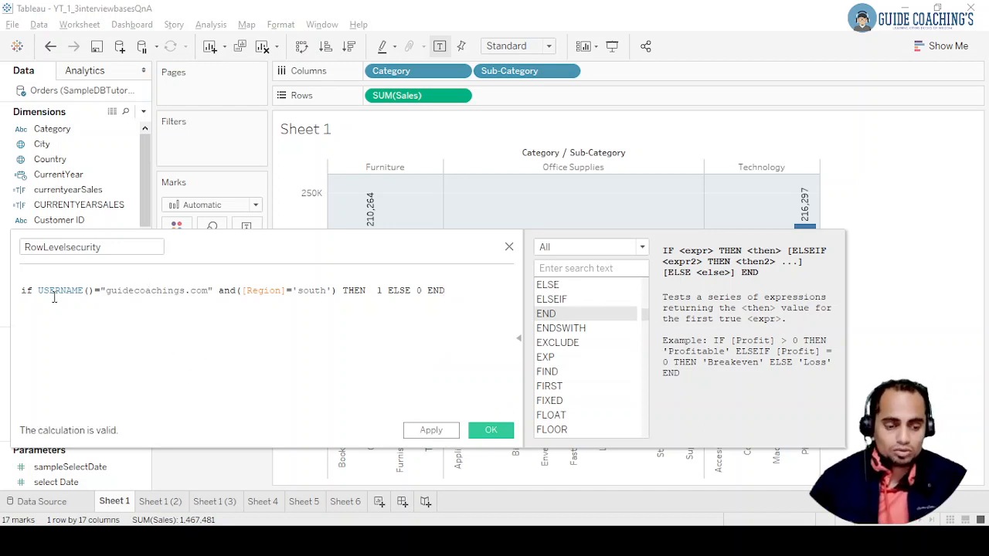
Examine the parts of the formula: the USERNAME() function, the compared username string, and the [Region]='south' restriction
{"action": "left_click_drag", "start_coordinate": [37, 291], "coordinate": [93, 291]}
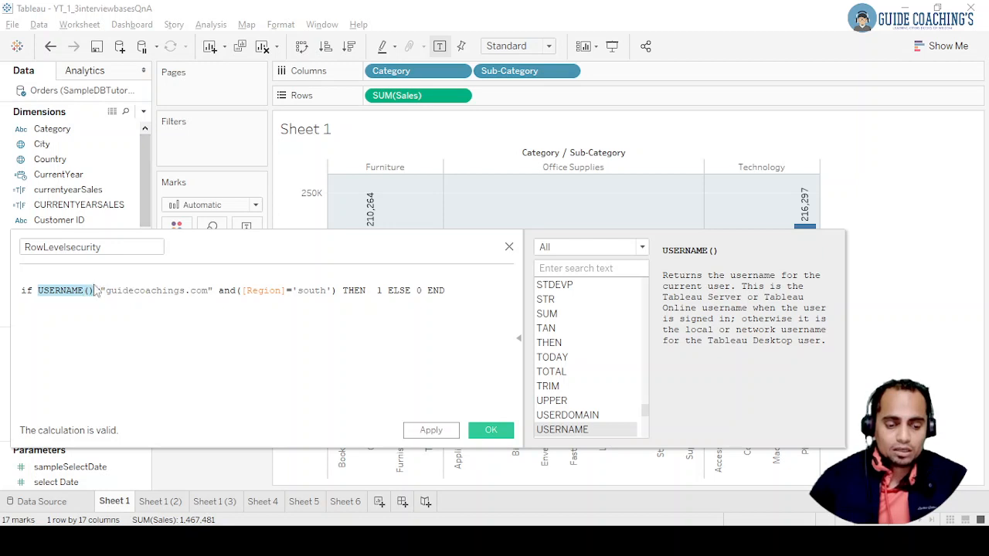
{"action": "left_click_drag", "start_coordinate": [99, 292], "coordinate": [211, 295]}
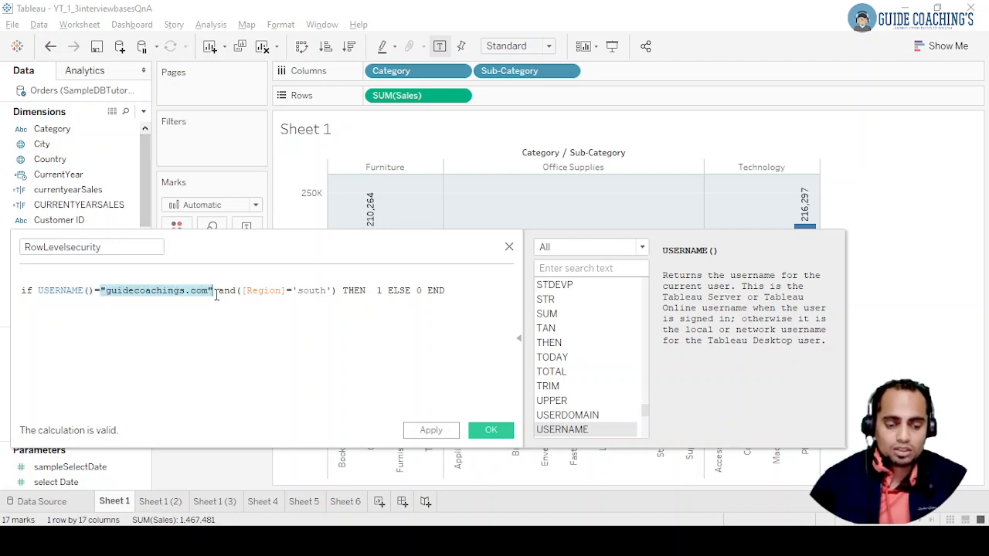
{"action": "left_click", "coordinate": [231, 336]}
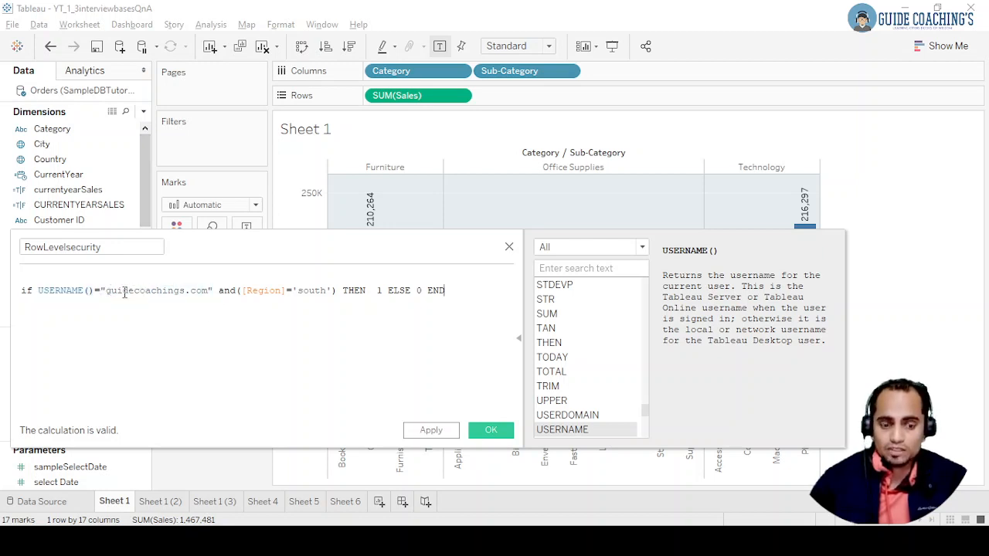
{"action": "double_click", "coordinate": [225, 290]}
{"action": "type", "text": "and"}
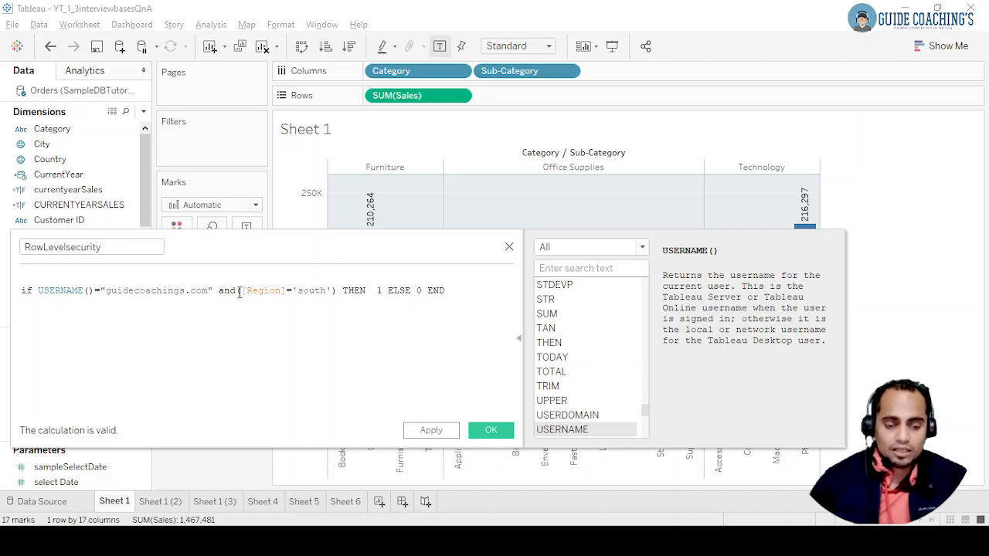
{"action": "left_click_drag", "start_coordinate": [237, 292], "coordinate": [325, 299]}
{"action": "left_click", "coordinate": [270, 292]}
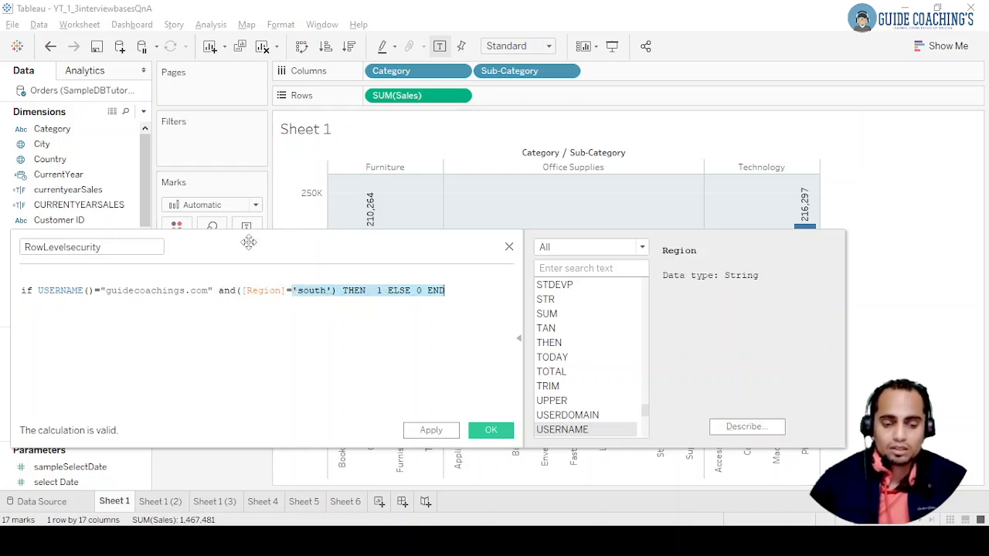
{"action": "left_click", "coordinate": [324, 300]}
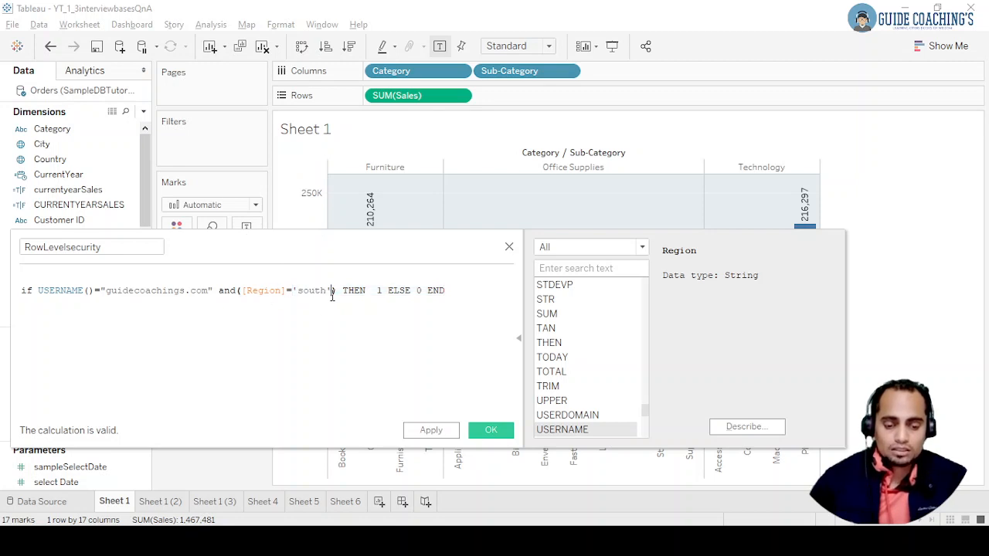
{"action": "left_click_drag", "start_coordinate": [332, 294], "coordinate": [291, 292]}
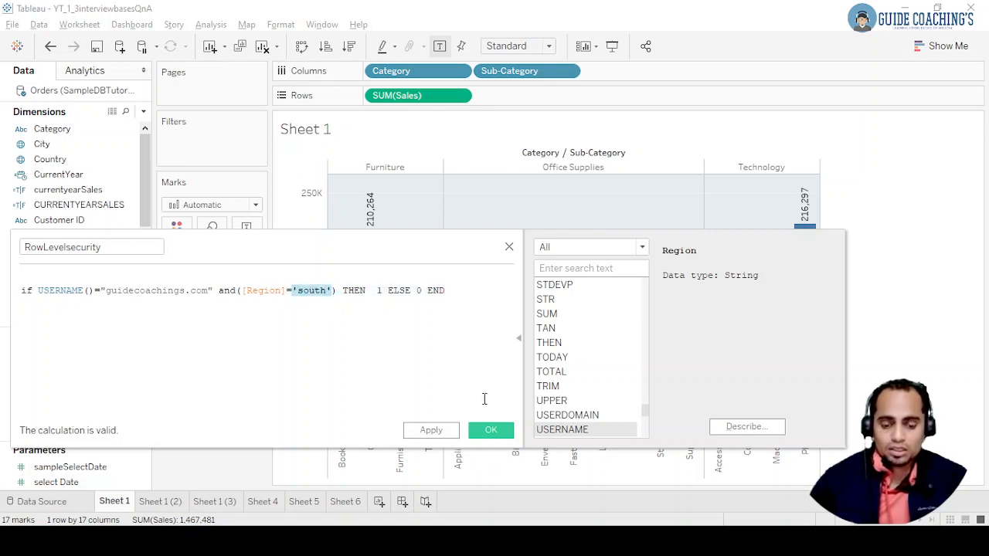
Save the RowLevelsecurity calculation, view the filter options offered for the field, and dismiss them without adding a filter
{"action": "left_click", "coordinate": [492, 430]}
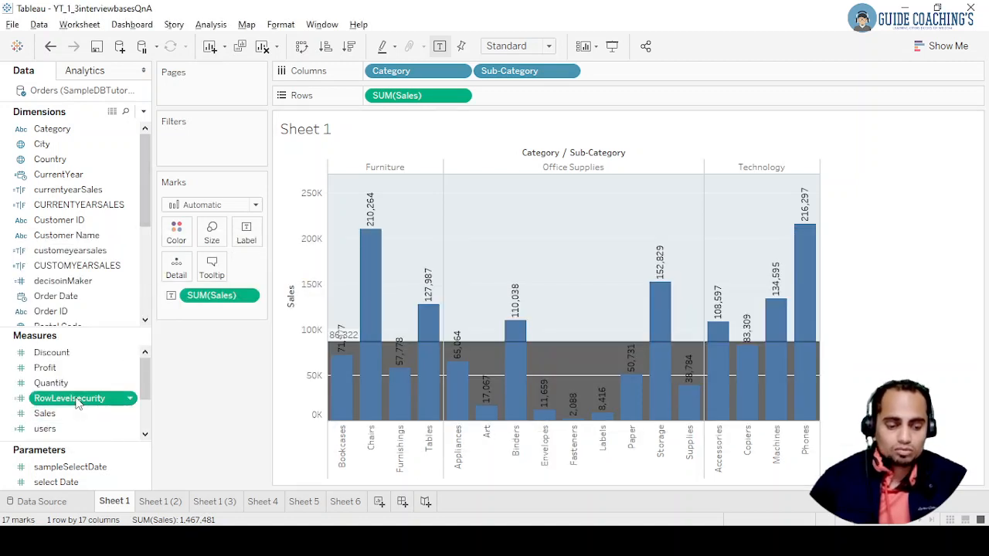
{"action": "left_click_drag", "start_coordinate": [77, 401], "coordinate": [194, 150]}
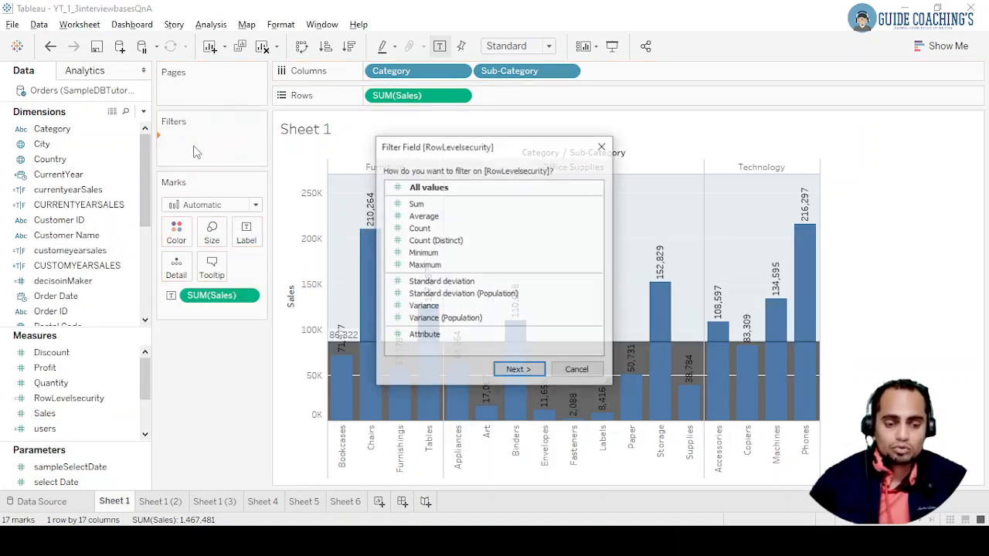
{"action": "left_click", "coordinate": [602, 146]}
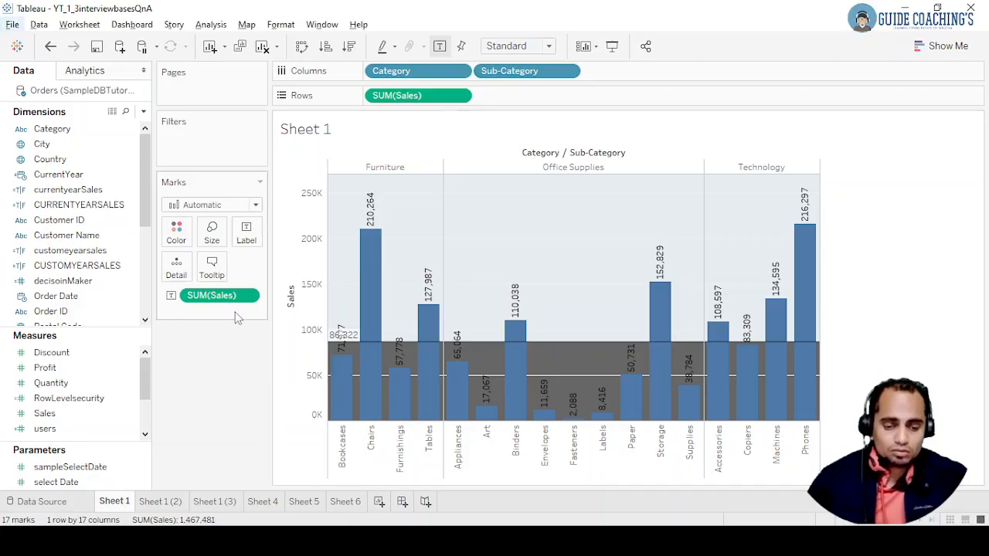
Reopen the RowLevelsecurity measure for editing and clear its whole formula
{"action": "left_click", "coordinate": [91, 418]}
{"action": "left_click", "coordinate": [100, 400]}
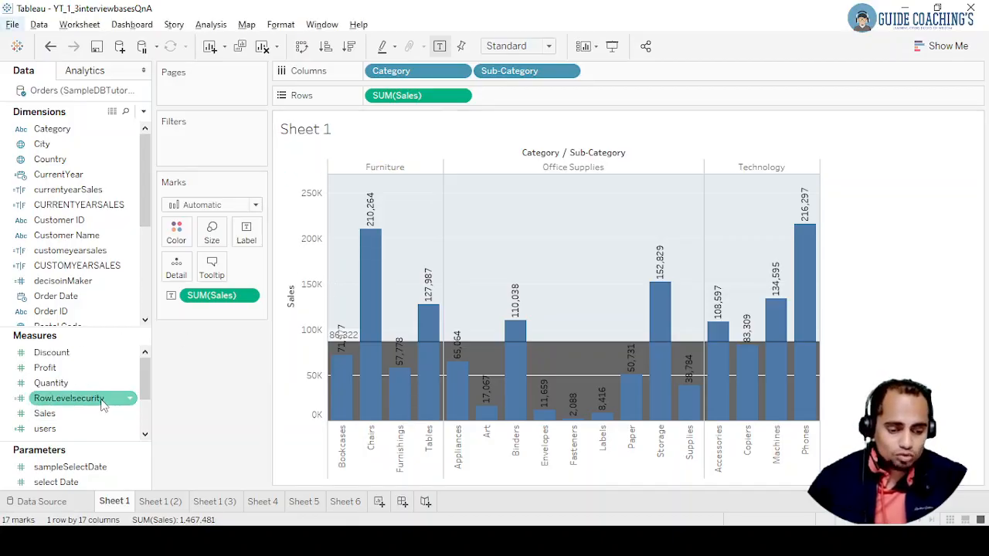
{"action": "right_click", "coordinate": [103, 400]}
{"action": "left_click", "coordinate": [167, 145]}
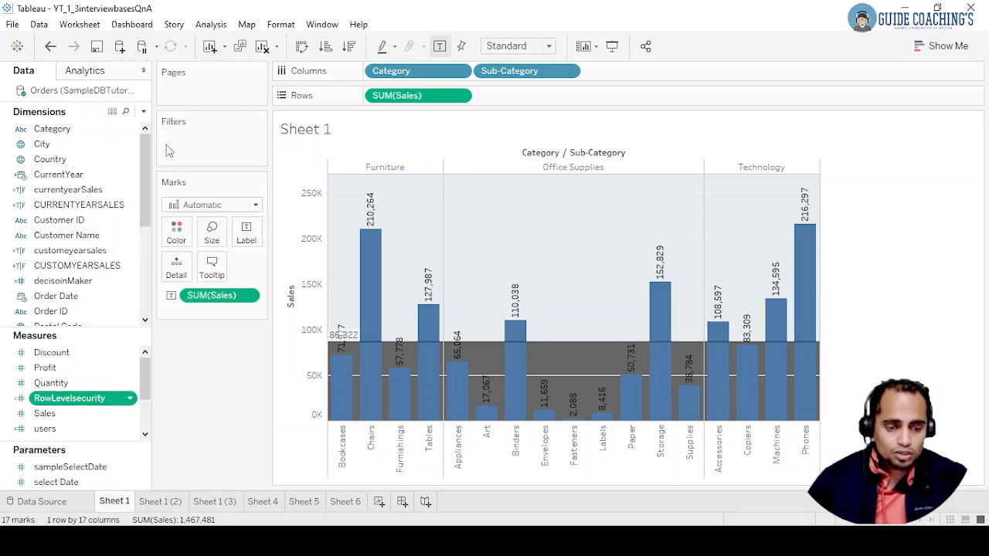
{"action": "triple_click", "coordinate": [446, 282]}
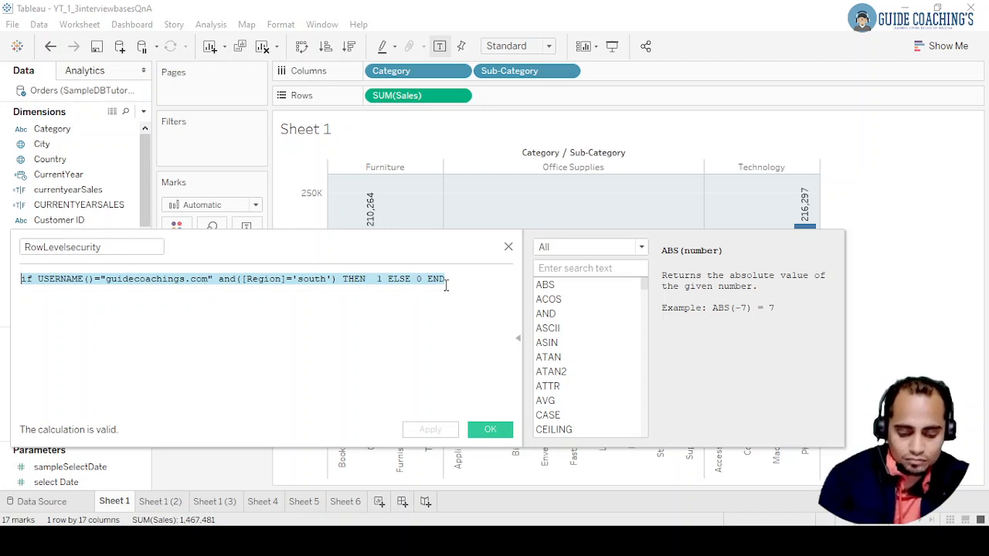
{"action": "key", "text": "BackSpace"}
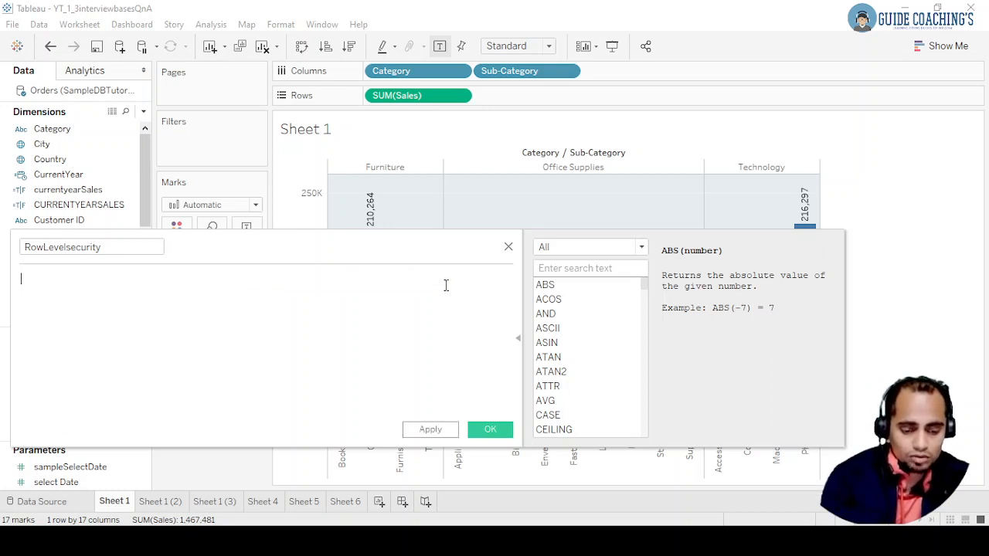
Enter the group membership condition ISMEMBEROF('dev')=TRUE as the RowLevelsecurity formula
{"action": "type", "text": "is"}
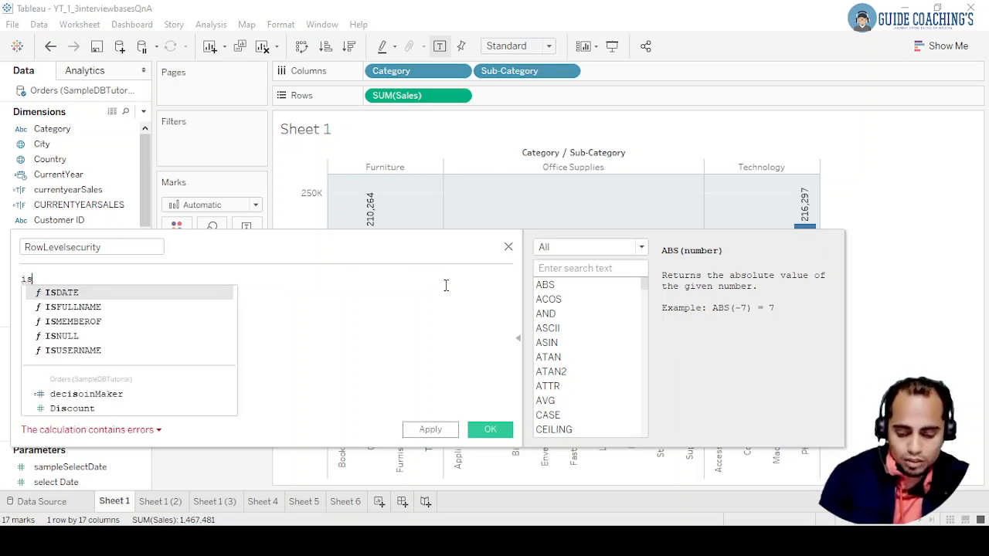
{"action": "type", "text": "mem"}
{"action": "key", "text": "Return"}
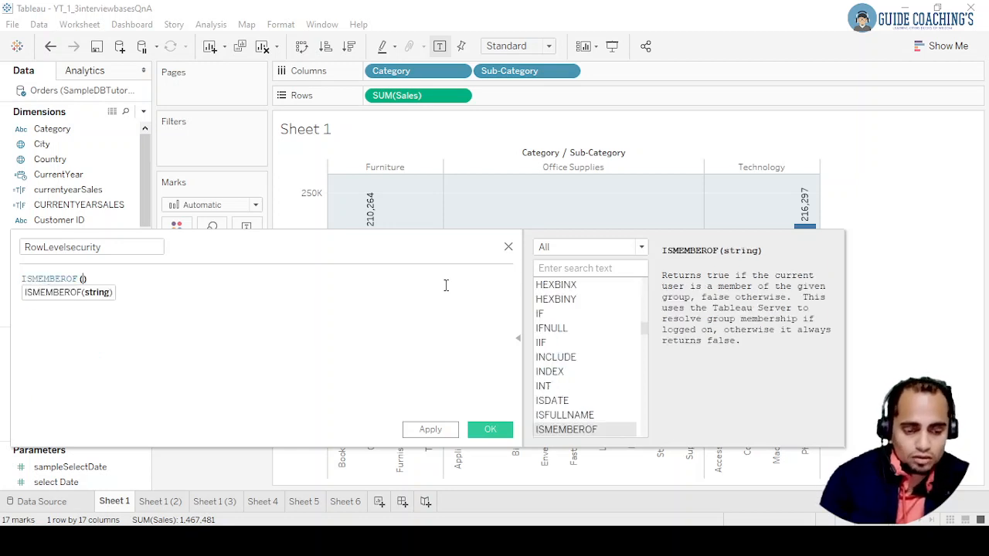
{"action": "type", "text": "'e"}
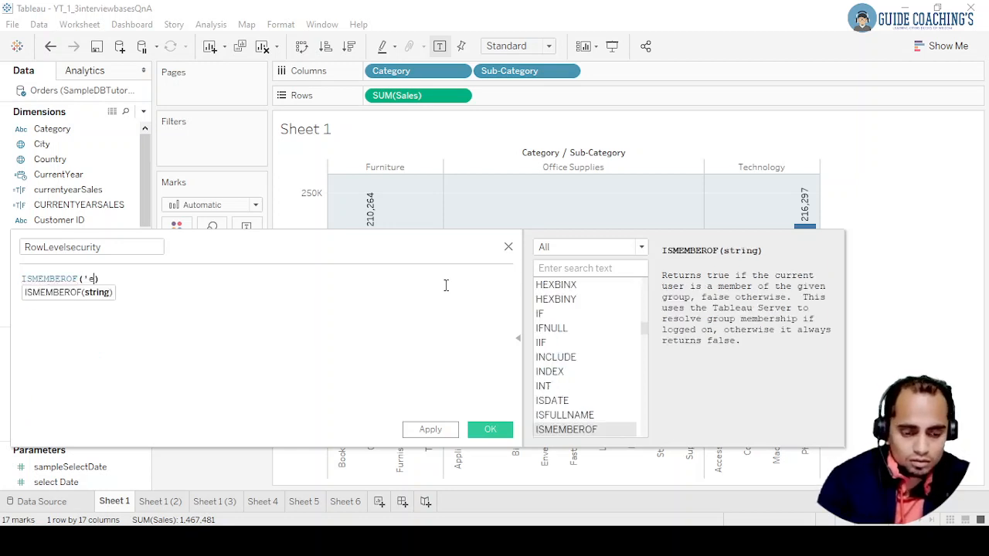
{"action": "type", "text": "des"}
{"action": "type", "text": "'"}
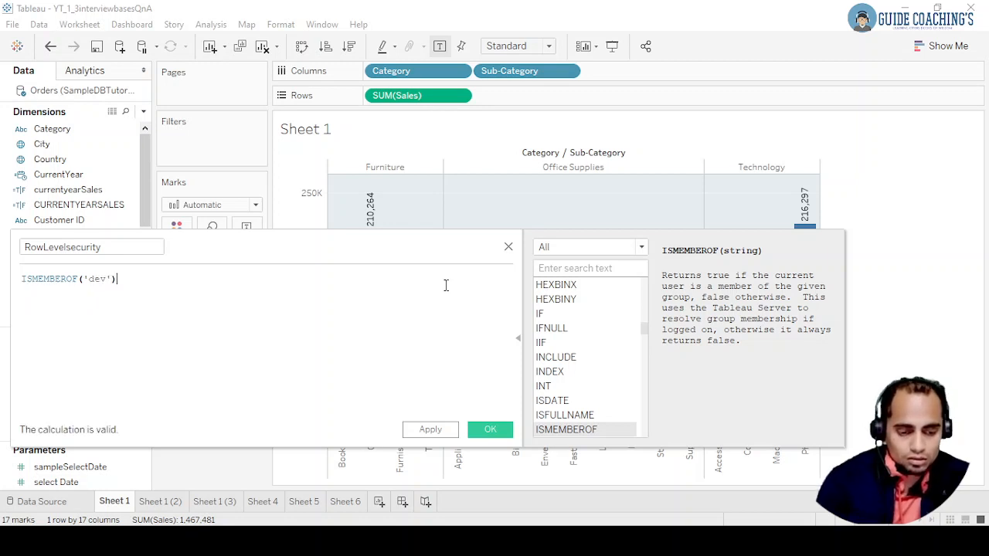
{"action": "type", "text": "=TRUE"}
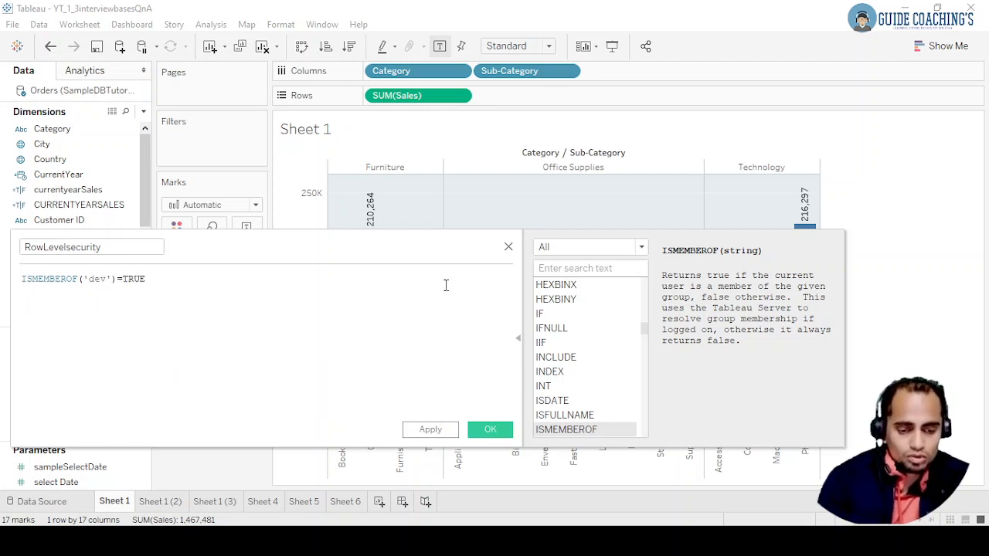
Append the region restriction and [Region]='north' to the group membership condition
{"action": "type", "text": " aa"}
{"action": "key", "text": "BackSpace"}
{"action": "type", "text": "dn"}
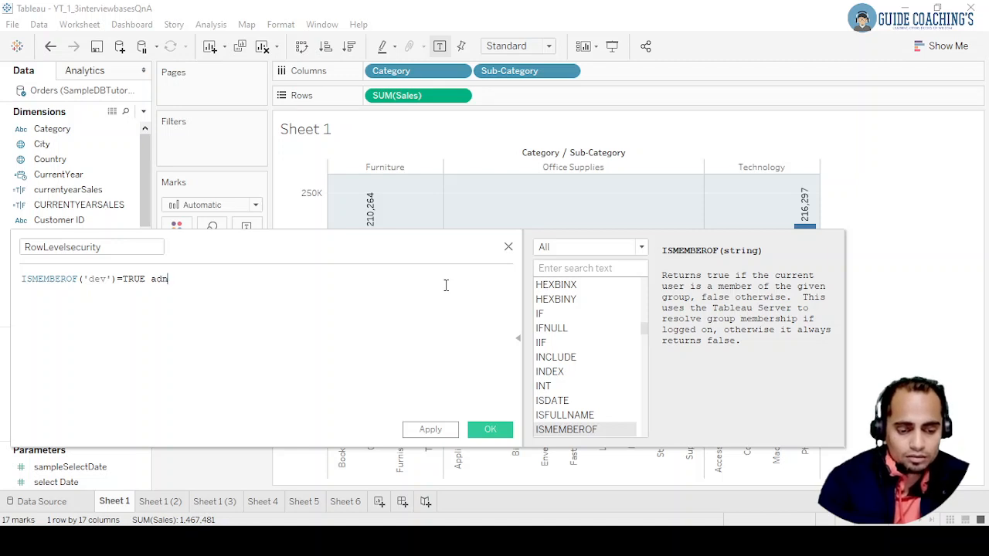
{"action": "key", "text": "BackSpace"}
{"action": "key", "text": "BackSpace"}
{"action": "type", "text": "nd "}
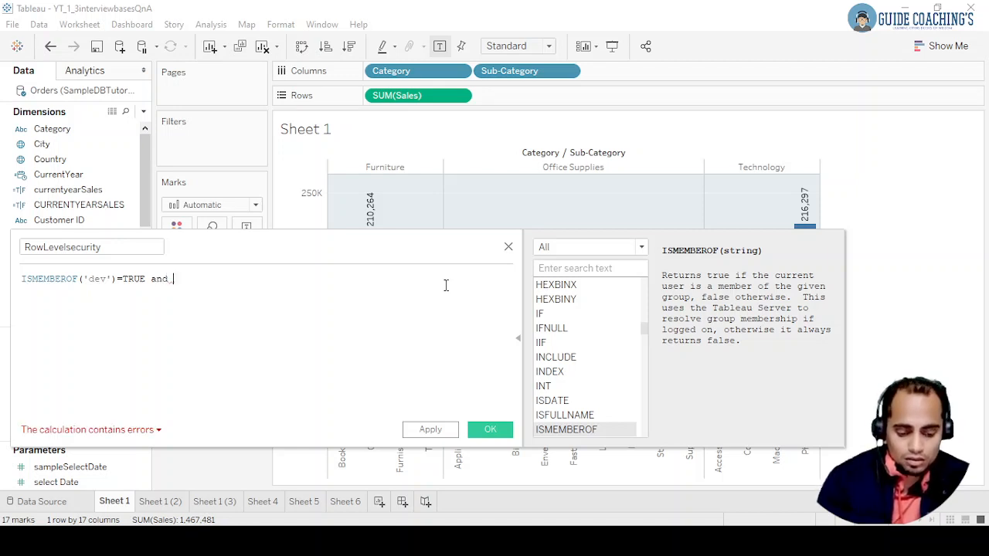
{"action": "type", "text": "re"}
{"action": "key", "text": "Return"}
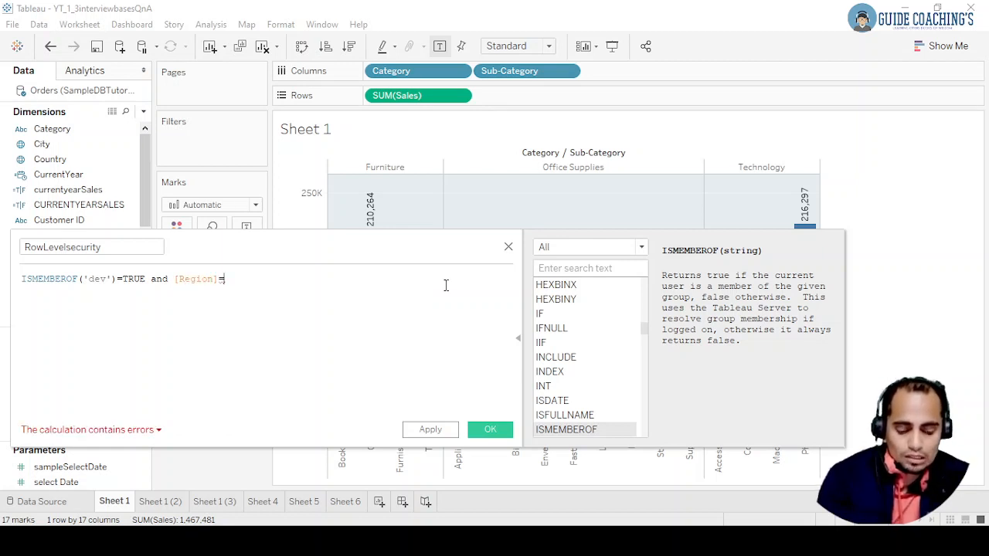
{"action": "type", "text": "='north"}
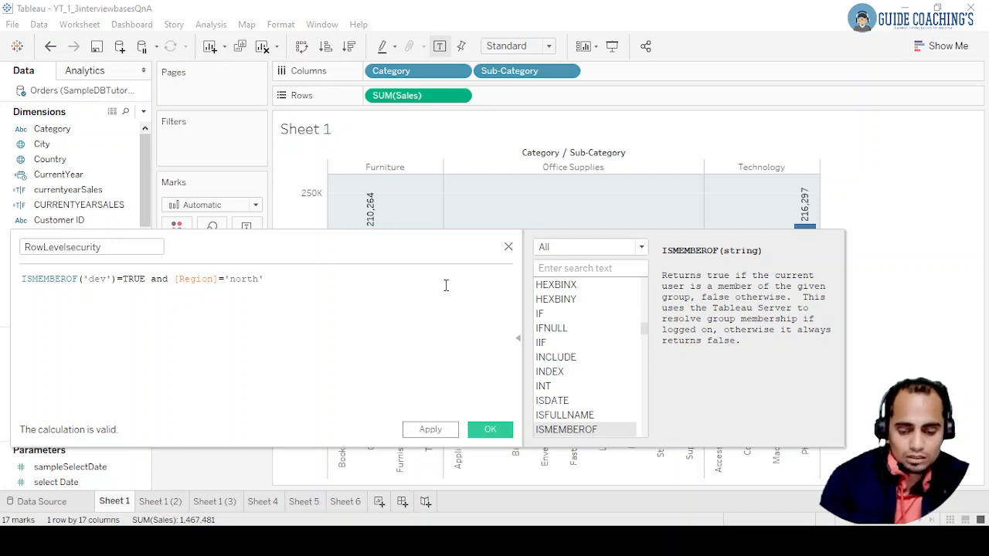
Enclose the [Region]='north' restriction in parentheses
{"action": "type", "text": ")"}
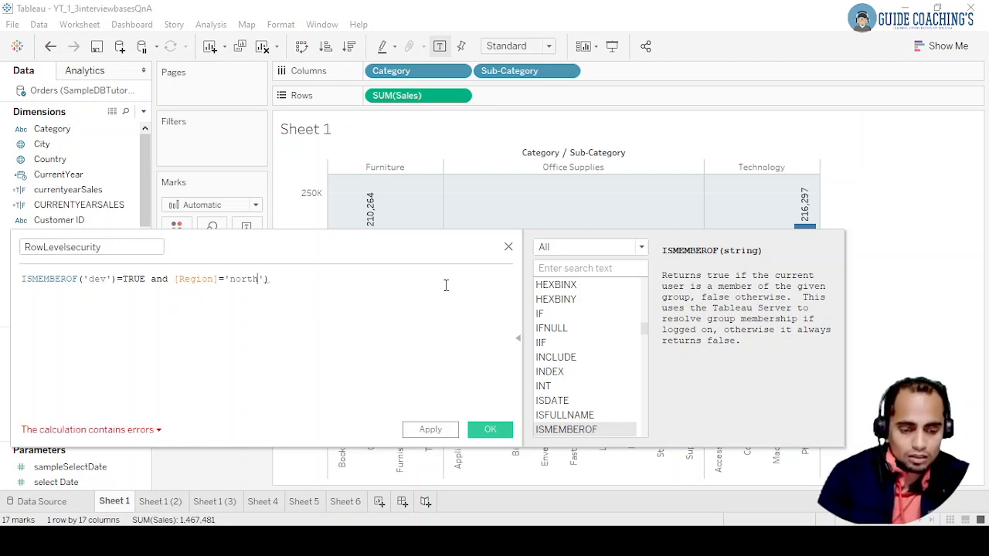
{"action": "key", "text": "Left"}
{"action": "key", "text": "Left"}
{"action": "key", "text": "Left"}
{"action": "key", "text": "Left"}
{"action": "key", "text": "Left"}
{"action": "key", "text": "Left"}
{"action": "key", "text": "Left"}
{"action": "key", "text": "Left"}
{"action": "key", "text": "Left"}
{"action": "key", "text": "Left"}
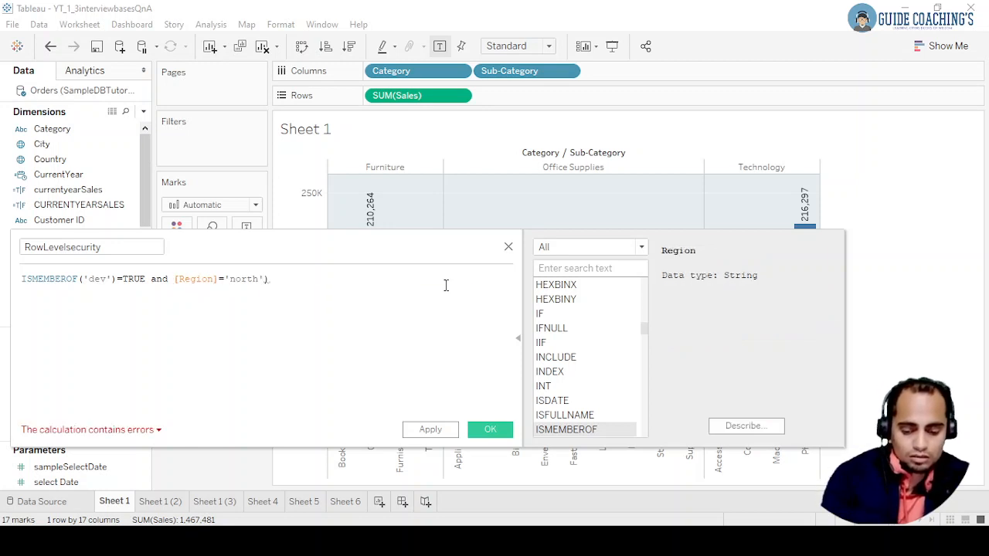
{"action": "type", "text": "("}
{"action": "key", "text": "Right"}
{"action": "key", "text": "Right"}
{"action": "key", "text": "Right"}
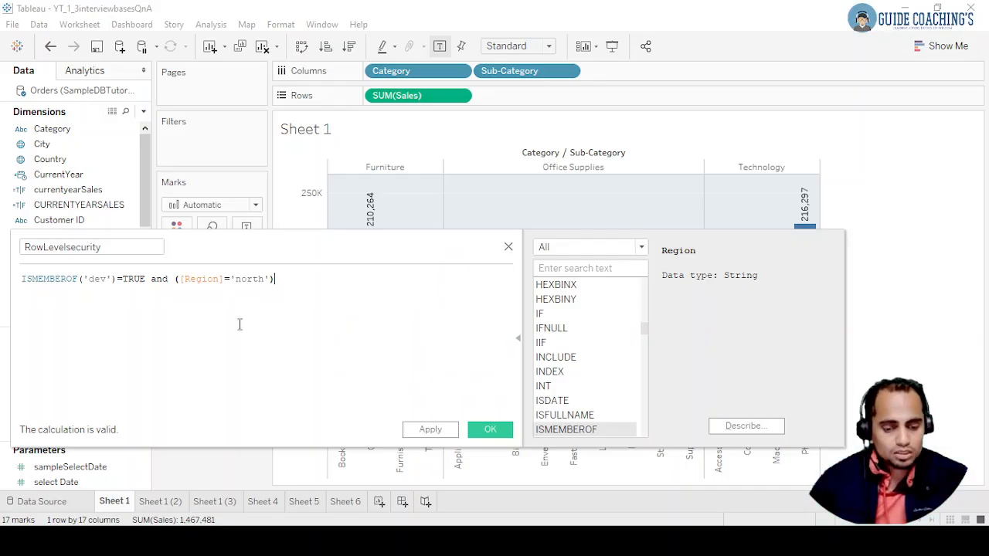
Put the keyword if in front of the ISMEMBEROF condition
{"action": "key", "text": "alt+Tab"}
{"action": "key", "text": "alt+Tab"}
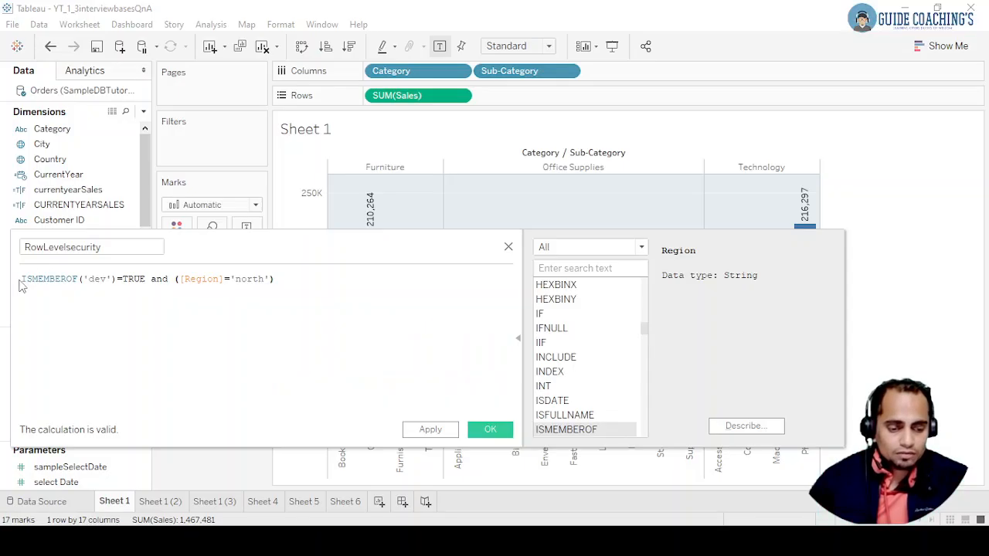
{"action": "left_click", "coordinate": [23, 280]}
{"action": "type", "text": "IF"}
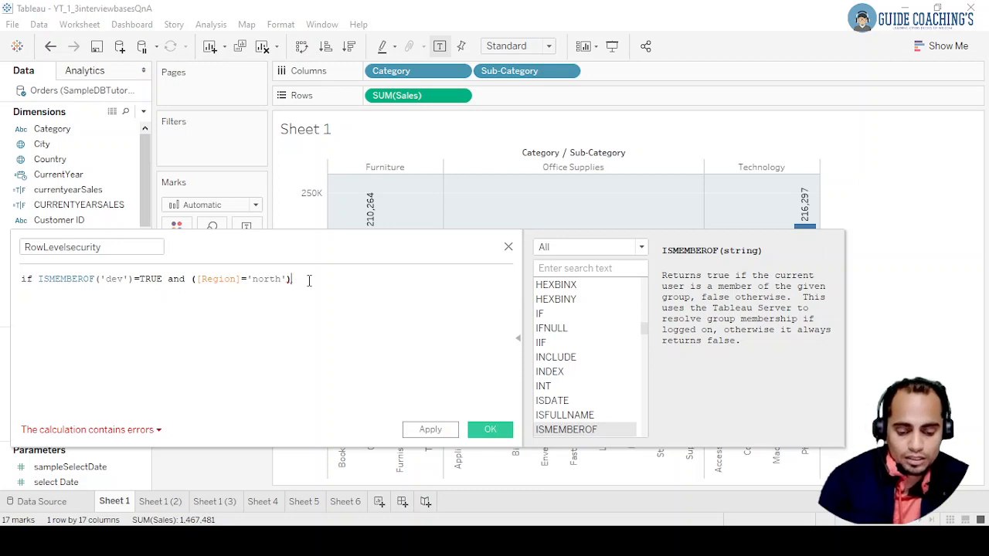
Complete the group membership formula with THEN 1 ELSE 0 END
{"action": "type", "text": "THEN "}
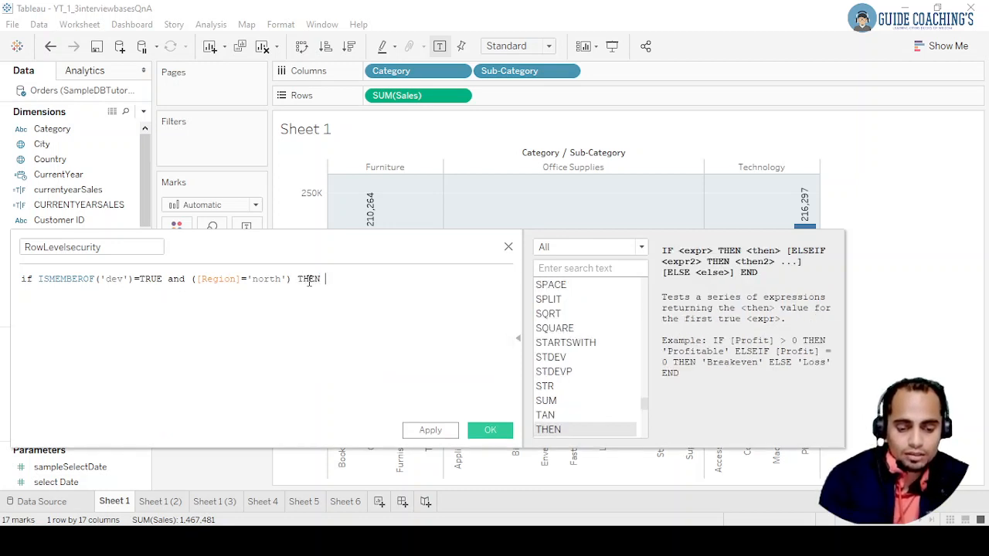
{"action": "type", "text": "1 e"}
{"action": "key", "text": "Return"}
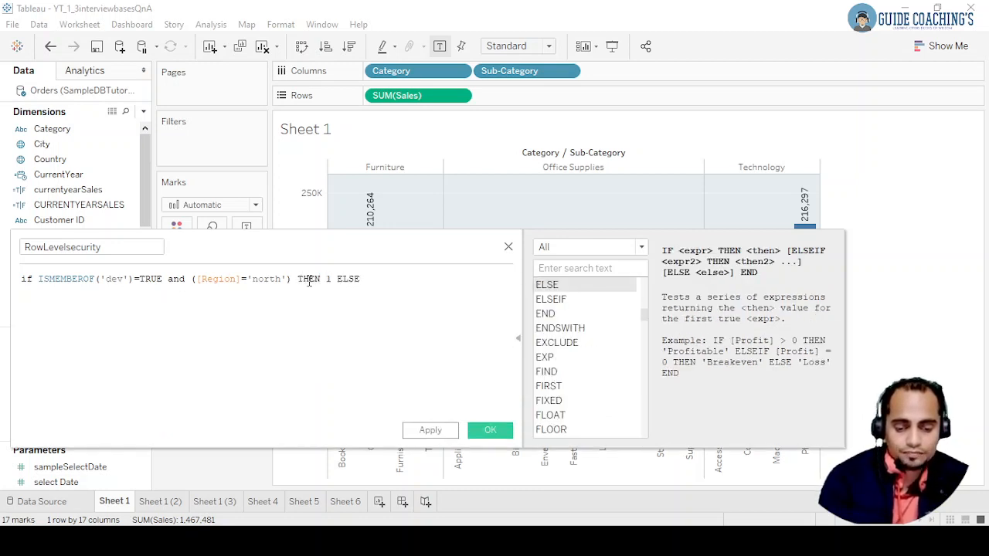
{"action": "type", "text": "0 en"}
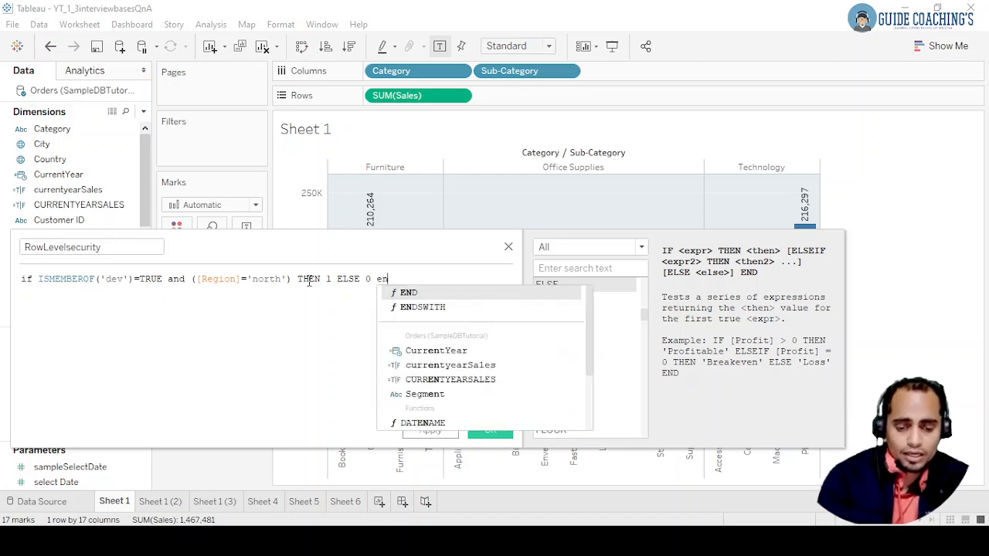
{"action": "key", "text": "Return"}
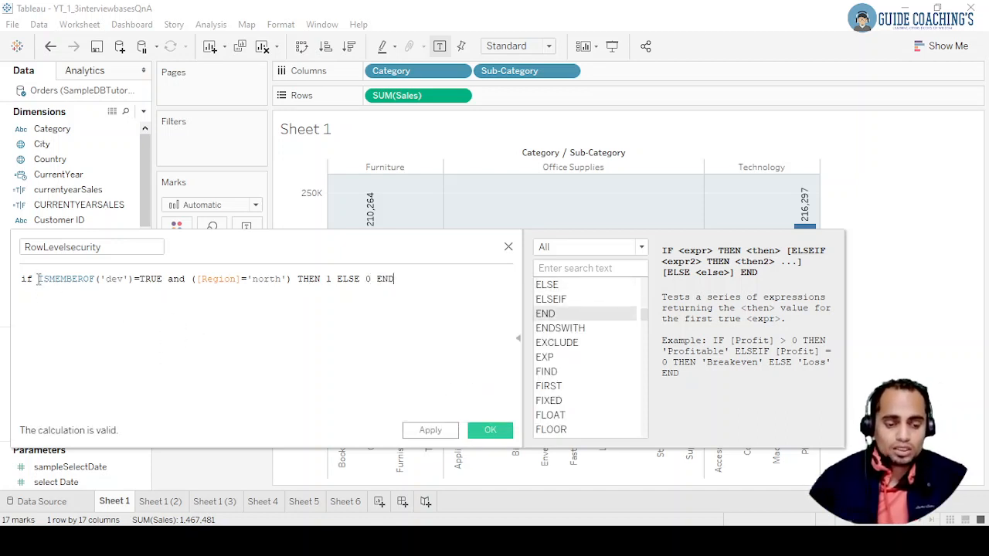
Examine the formula part by part: the ISMEMBEROF function, the 'dev' group, the TRUE comparison, the region restriction and the THEN and ELSE results
{"action": "left_click_drag", "start_coordinate": [37, 279], "coordinate": [94, 281]}
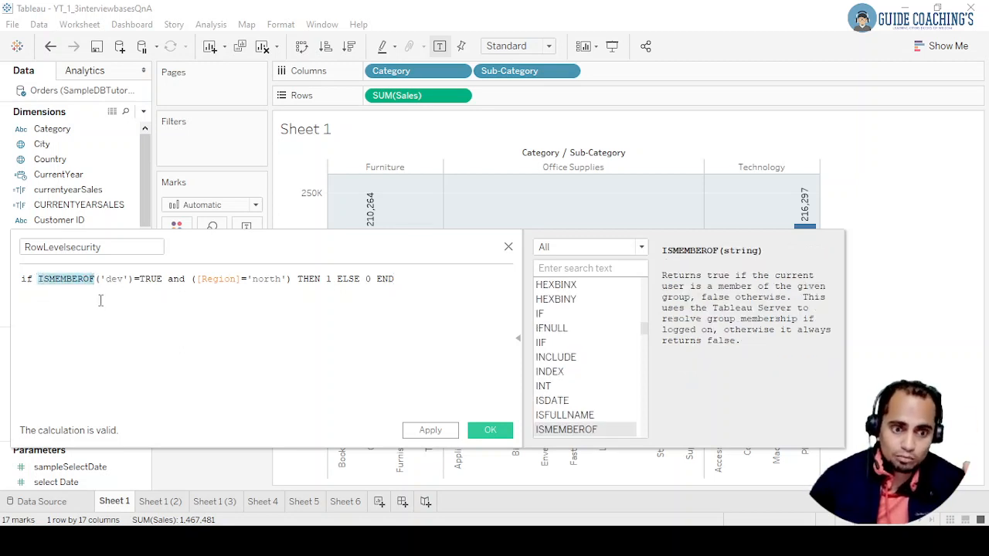
{"action": "left_click", "coordinate": [109, 285]}
{"action": "key", "text": "shift+End"}
{"action": "double_click", "coordinate": [112, 280]}
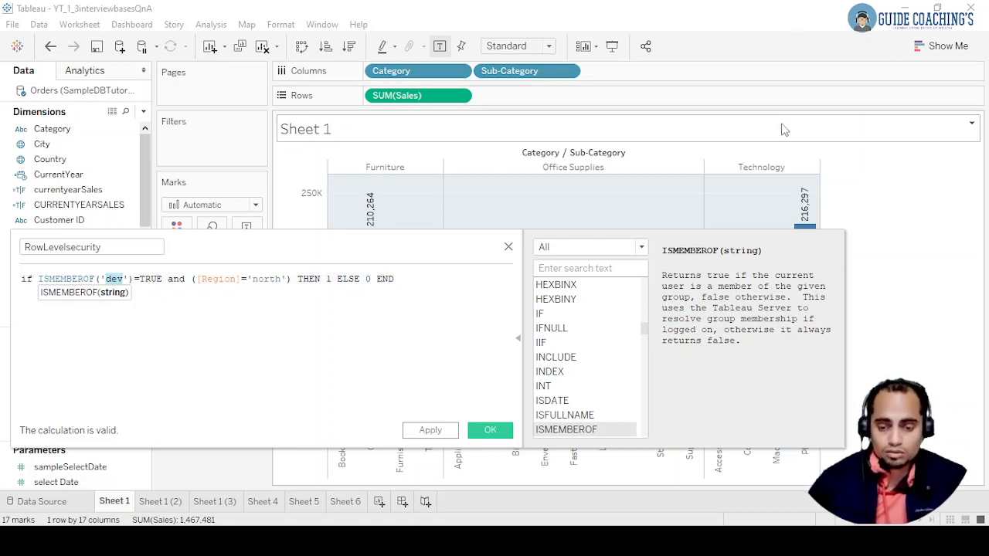
{"action": "left_click", "coordinate": [905, 184]}
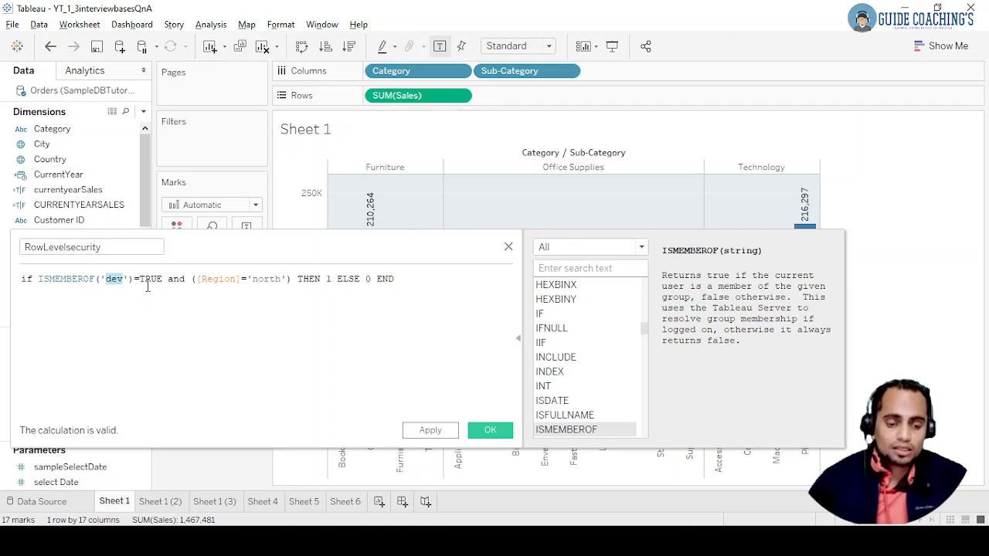
{"action": "left_click_drag", "start_coordinate": [140, 280], "coordinate": [172, 280]}
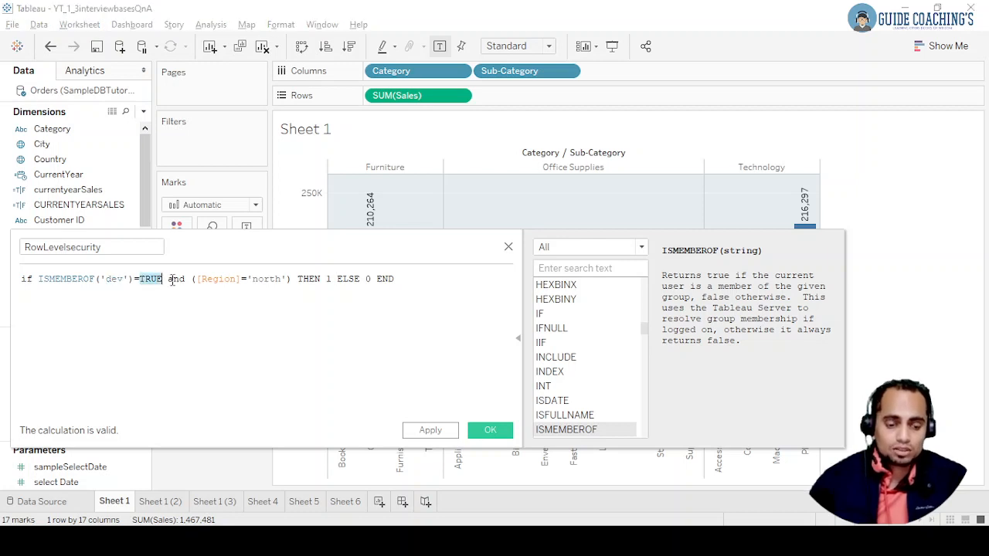
{"action": "left_click", "coordinate": [172, 281]}
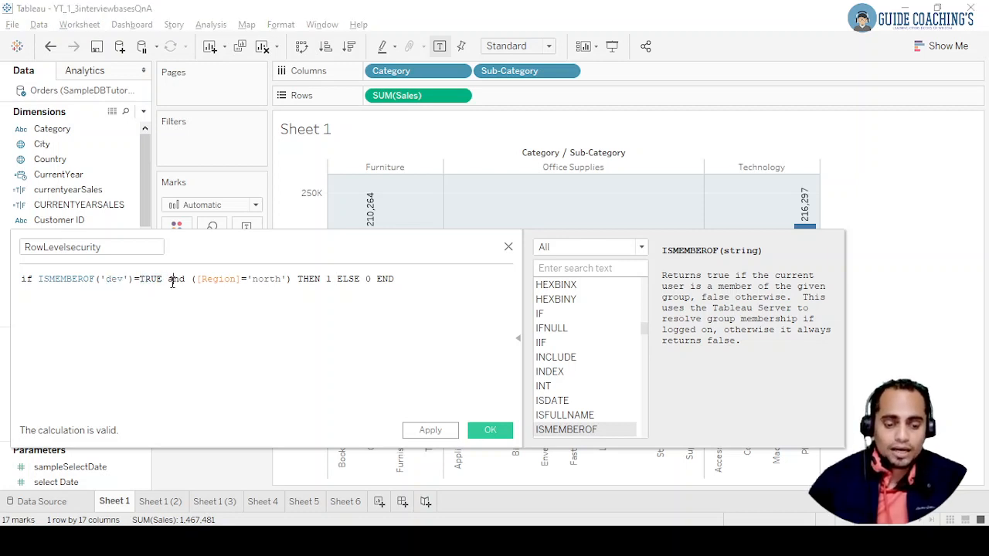
{"action": "double_click", "coordinate": [221, 282]}
{"action": "left_click", "coordinate": [270, 281]}
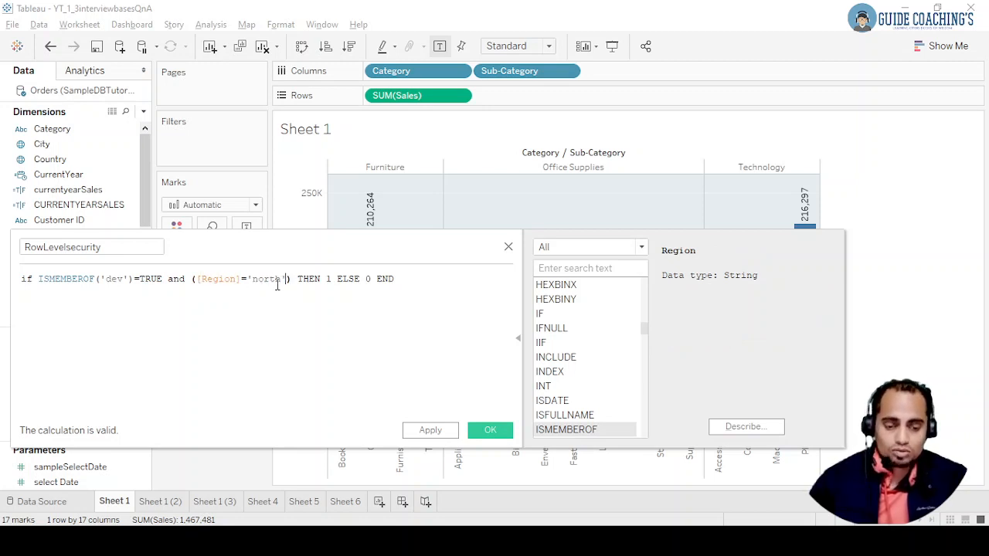
{"action": "left_click_drag", "start_coordinate": [299, 279], "coordinate": [394, 279]}
{"action": "left_click_drag", "start_coordinate": [331, 280], "coordinate": [351, 290]}
Save the RowLevelsecurity calculation and try to add the field to the sheet's filters
{"action": "left_click", "coordinate": [490, 431]}
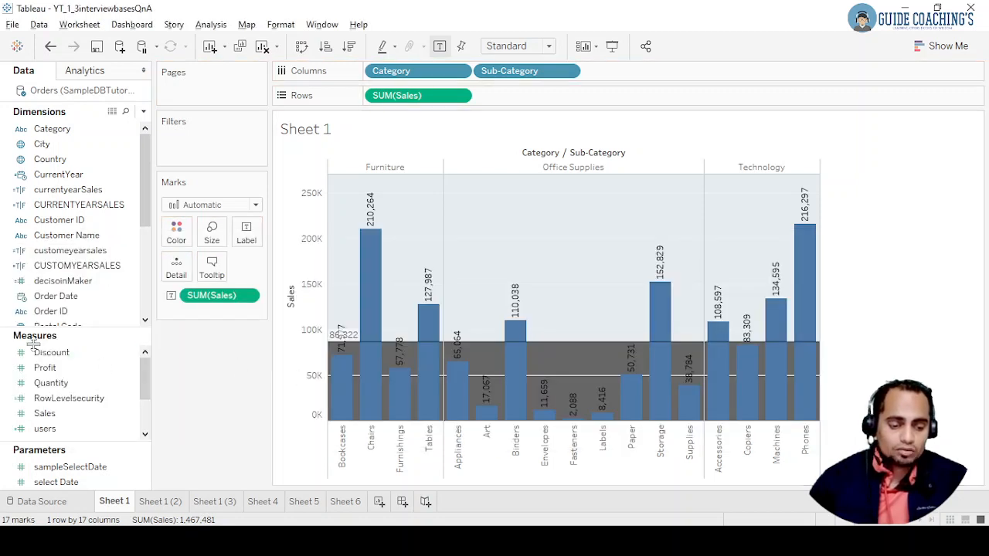
{"action": "left_click_drag", "start_coordinate": [77, 398], "coordinate": [192, 131]}
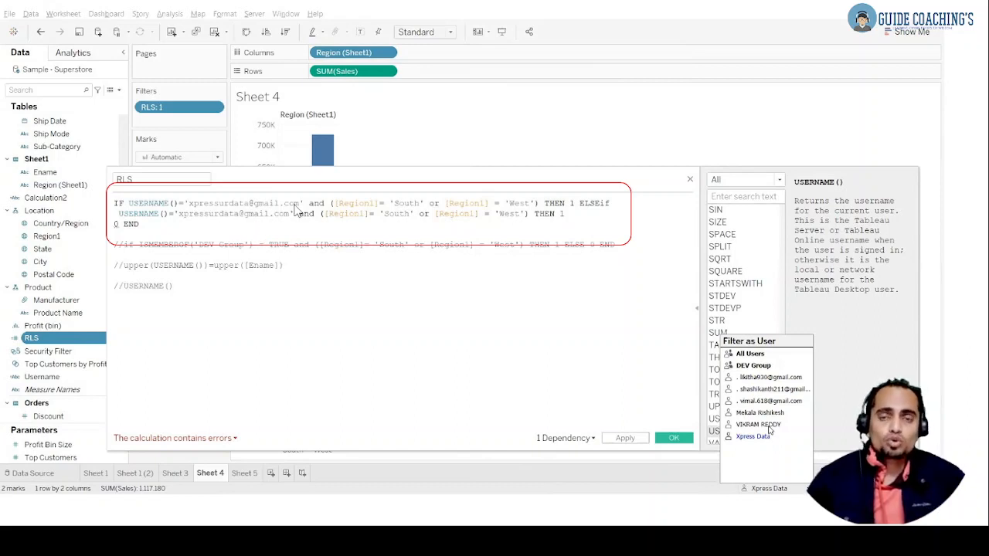
{"action": "type", "text": "1"}
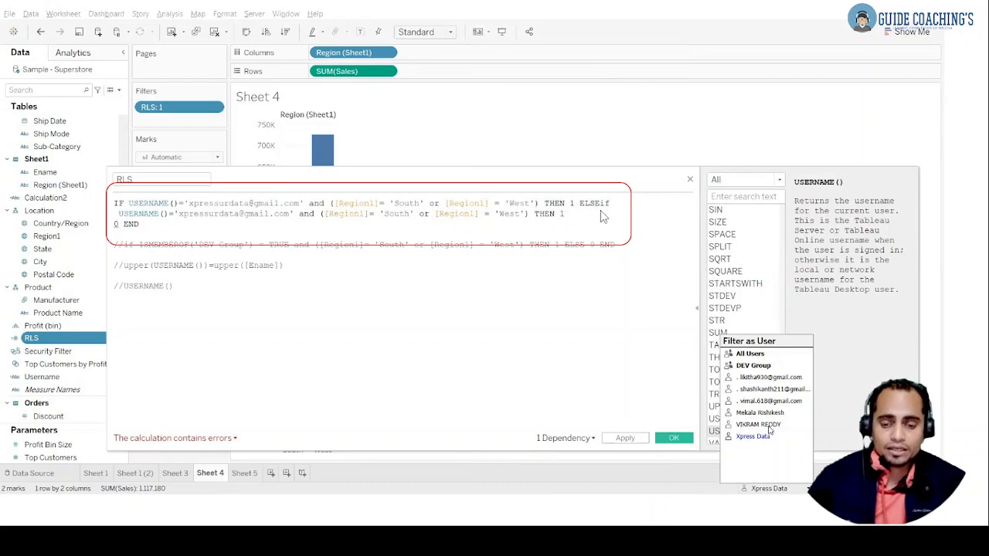
{"action": "key", "text": "alt+Tab"}
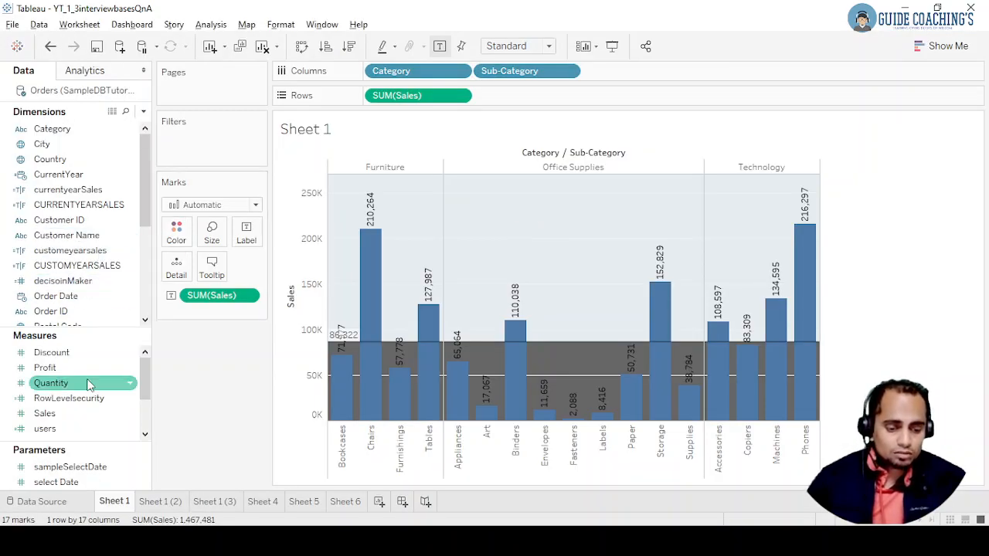
Reopen the RowLevelsecurity calculation for editing and replace its closing END with ELSEIF on a new line
{"action": "left_click", "coordinate": [122, 398]}
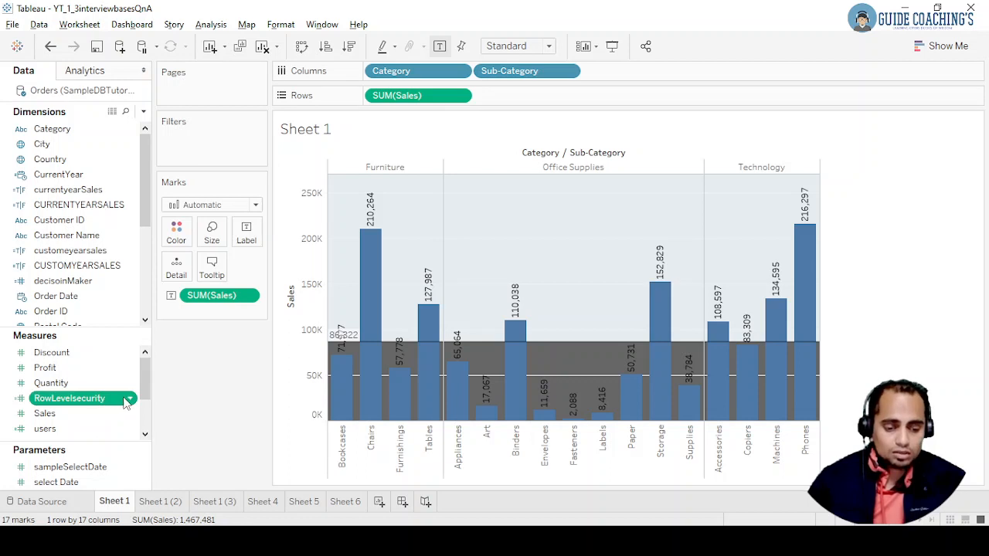
{"action": "left_click", "coordinate": [185, 395]}
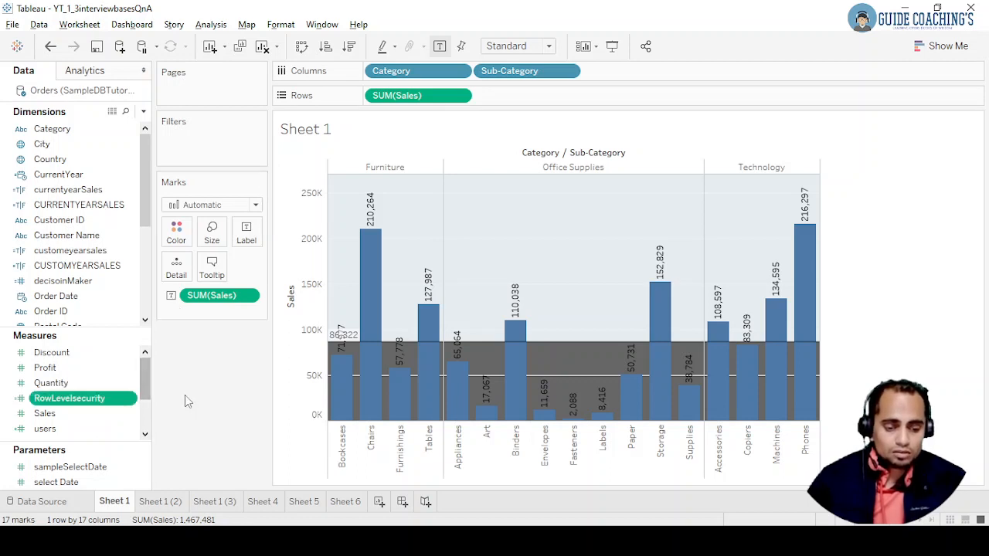
{"action": "left_click", "coordinate": [132, 398]}
{"action": "left_click", "coordinate": [174, 137]}
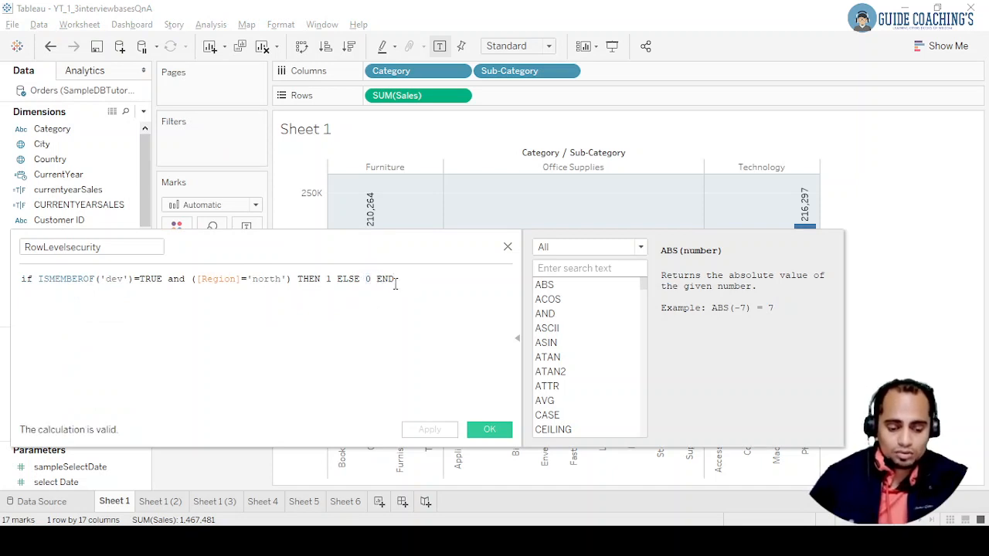
{"action": "key", "text": "Return"}
{"action": "type", "text": "els"}
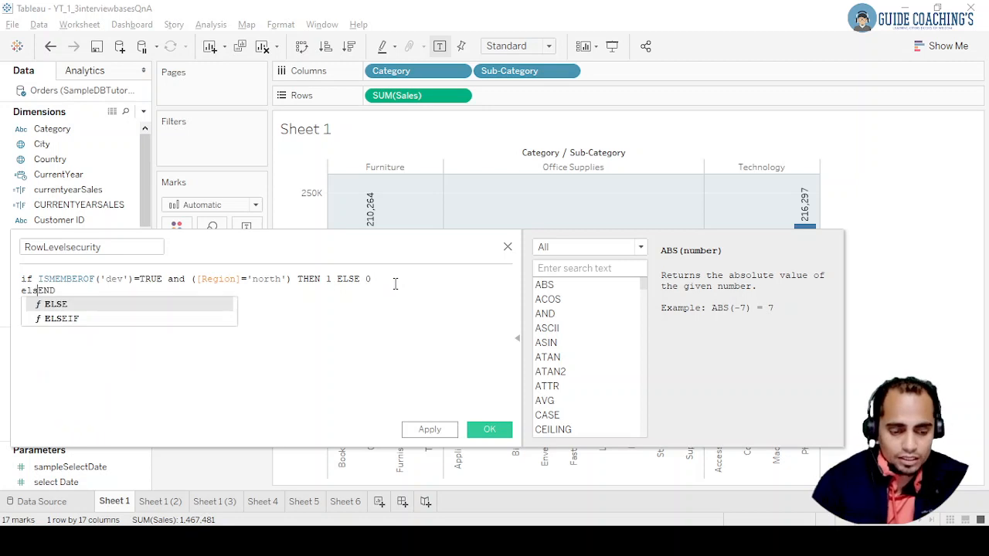
{"action": "key", "text": "Down"}
{"action": "key", "text": "Return"}
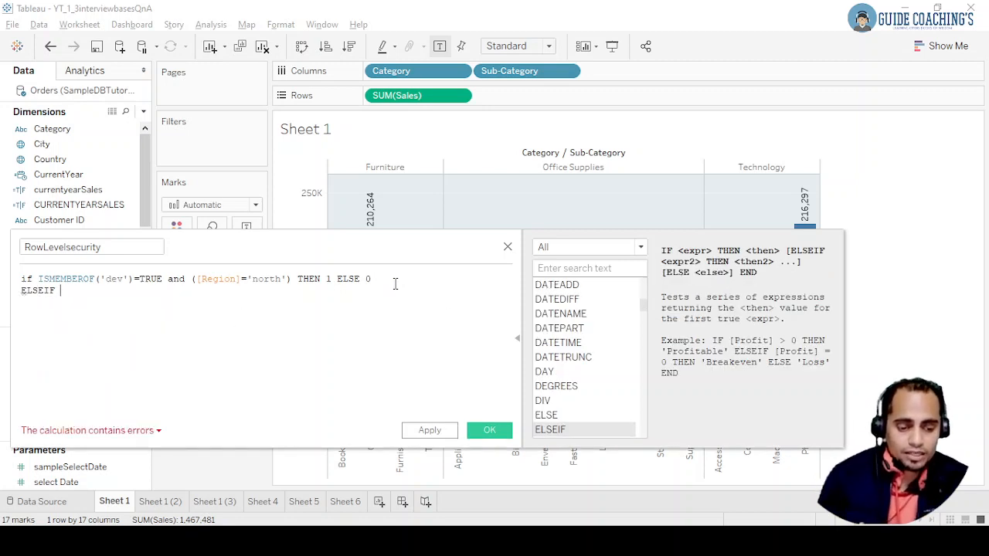
Copy the ISMEMBEROF and region condition with THEN 1 ELSE 0 after ELSEIF, and close the formula with END
{"action": "left_click_drag", "start_coordinate": [391, 279], "coordinate": [459, 274]}
{"action": "key", "text": "ctrl+c"}
{"action": "left_click", "coordinate": [139, 321]}
{"action": "left_click", "coordinate": [326, 299]}
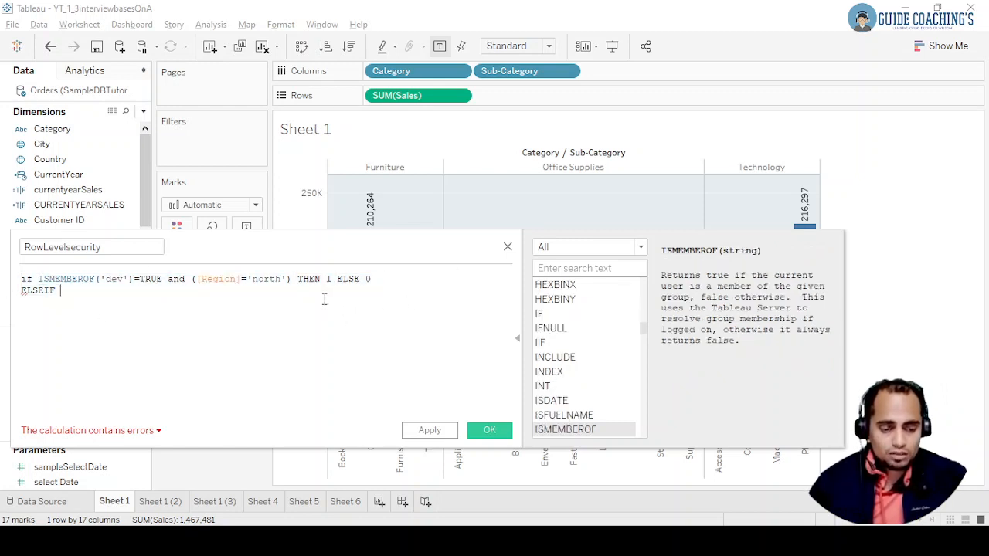
{"action": "key", "text": "ctrl+v"}
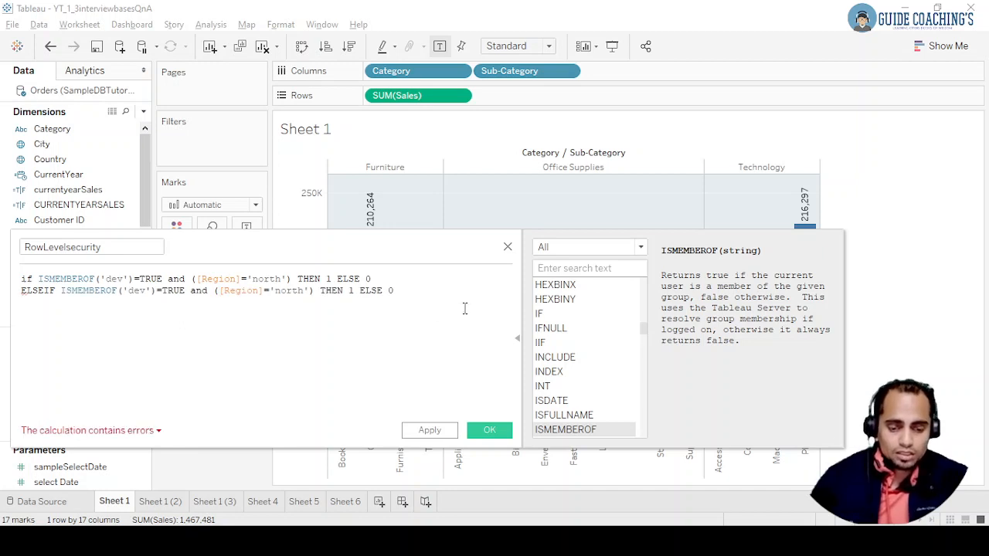
{"action": "type", "text": "END"}
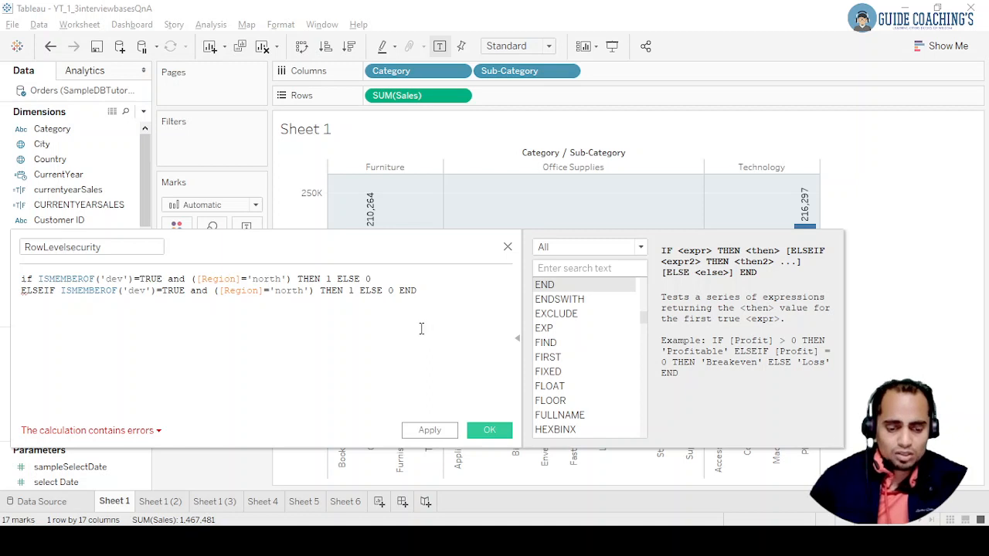
Replace ISMEMBEROF with the USERNAME() function in the formula's first condition
{"action": "double_click", "coordinate": [287, 294]}
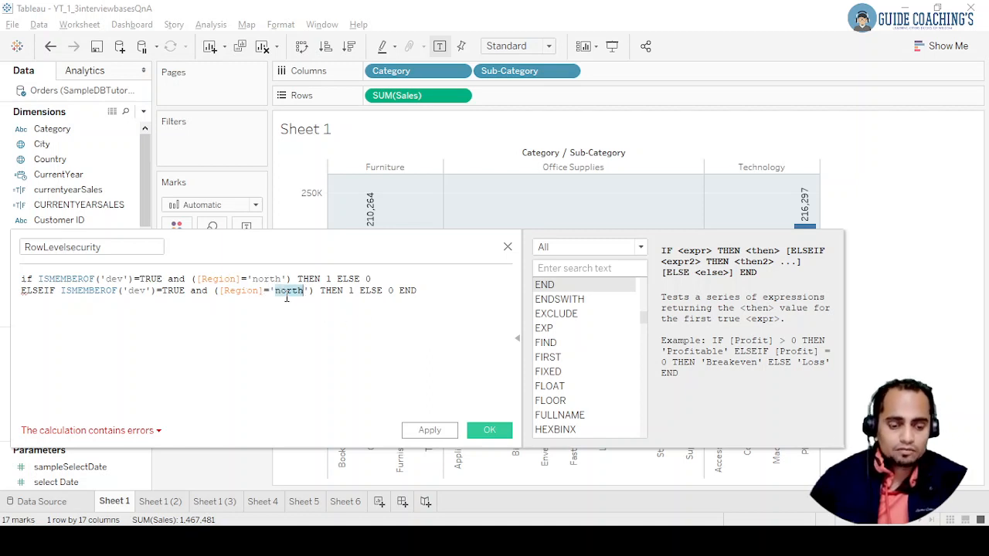
{"action": "double_click", "coordinate": [89, 292]}
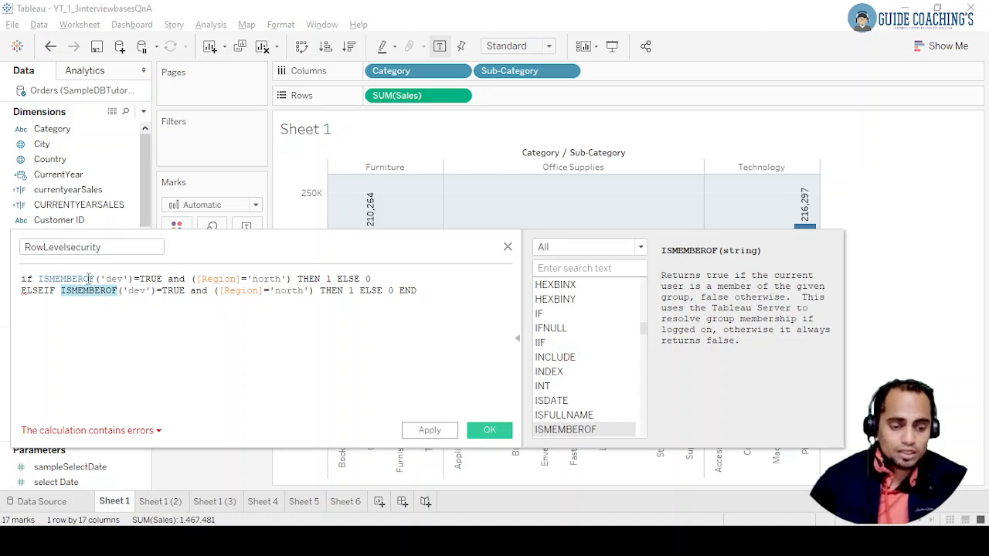
{"action": "key", "text": "Up"}
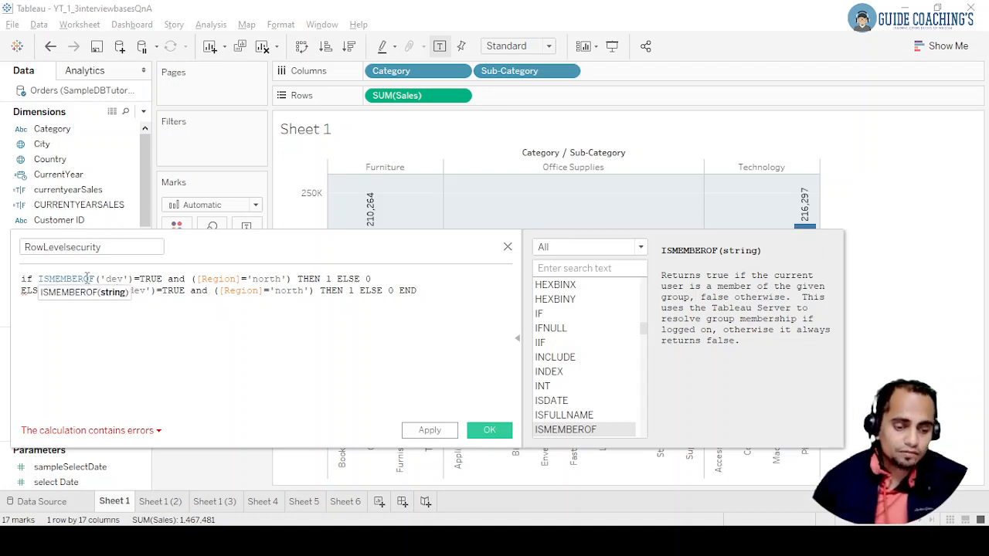
{"action": "double_click", "coordinate": [84, 279]}
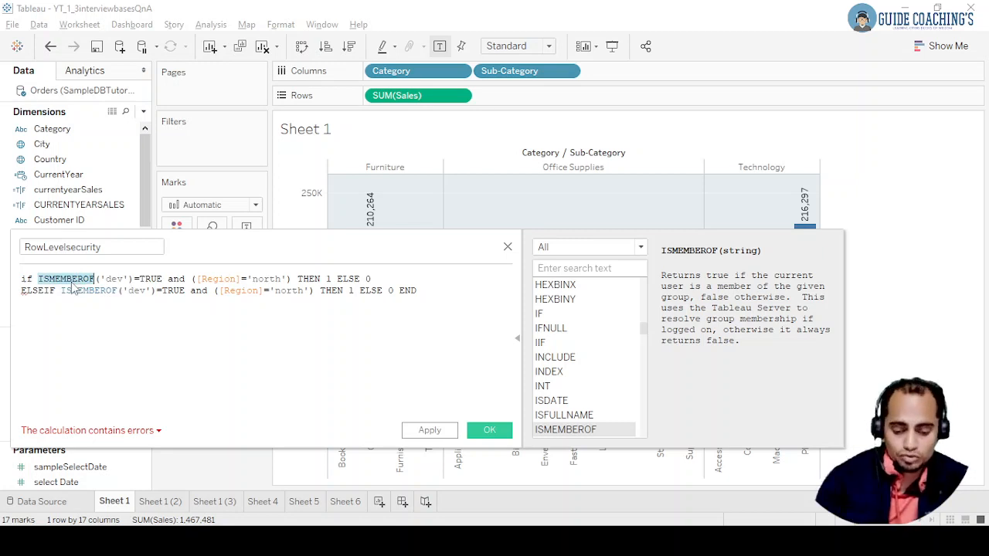
{"action": "type", "text": "user"}
{"action": "left_click", "coordinate": [83, 307]}
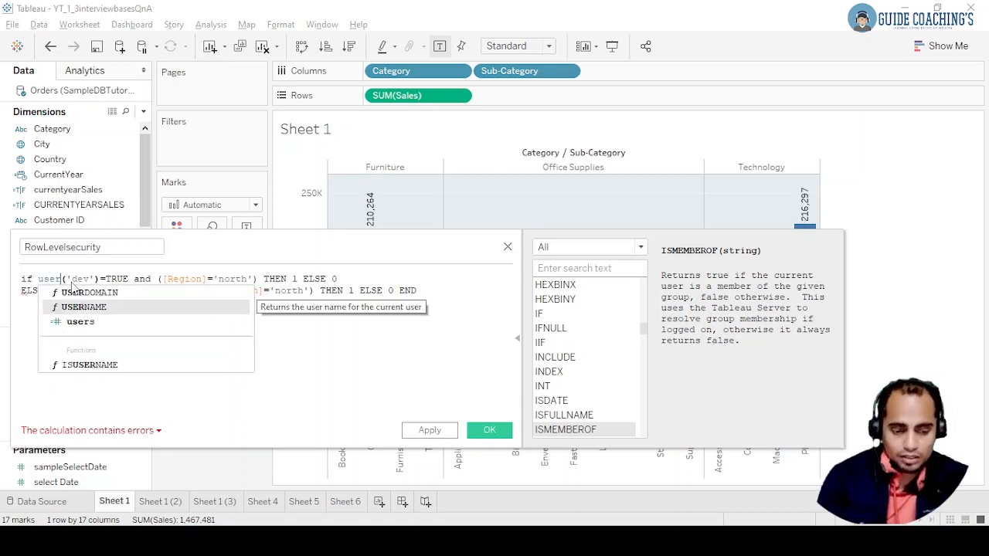
Replace ISMEMBEROF with USERNAME in the ELSEIF condition, using a copy of the function name from the first line
{"action": "double_click", "coordinate": [84, 290]}
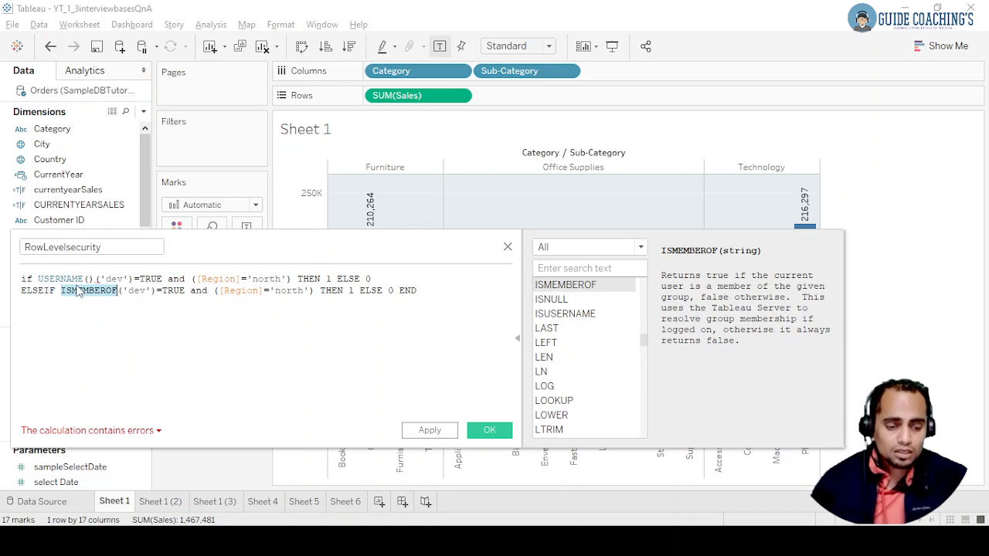
{"action": "double_click", "coordinate": [61, 278]}
{"action": "key", "text": "ctrl+c"}
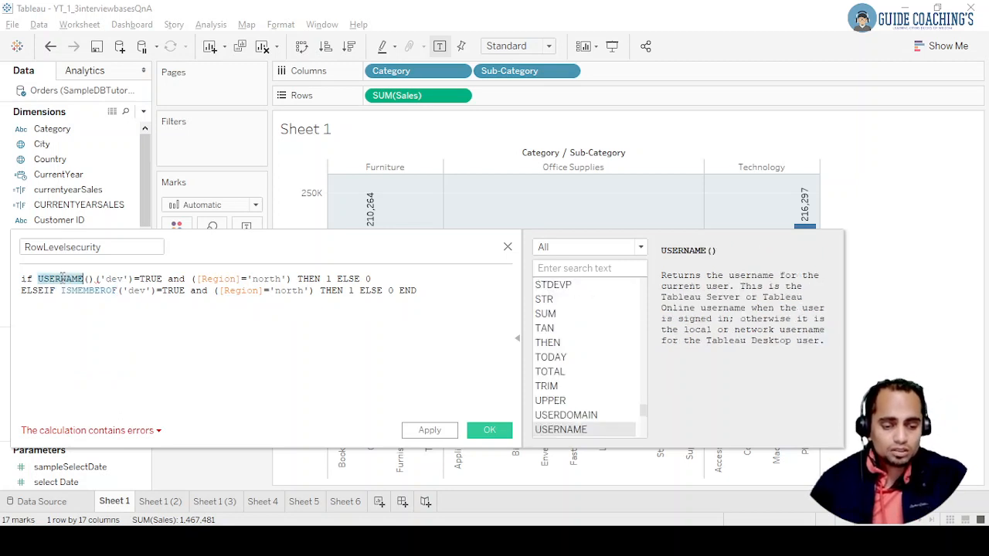
{"action": "double_click", "coordinate": [101, 294]}
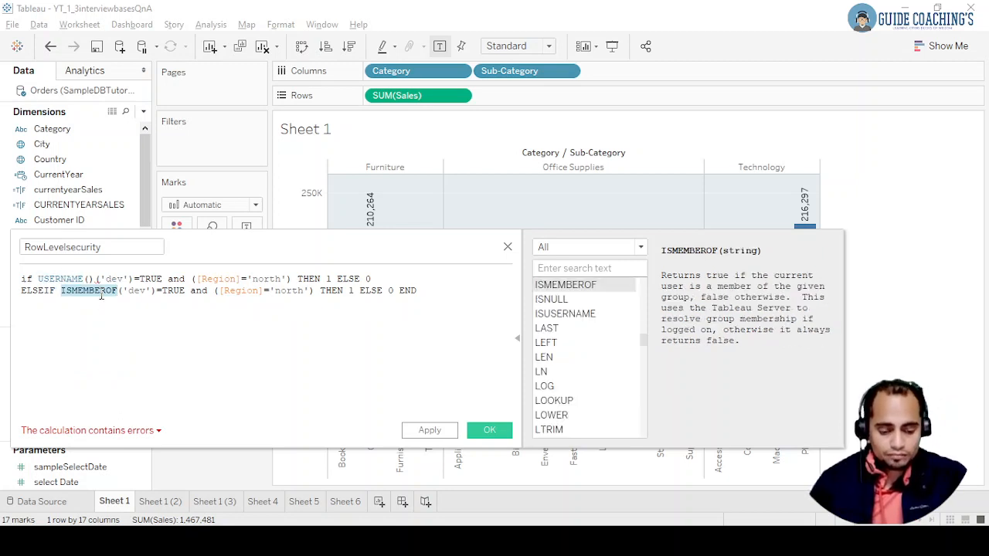
{"action": "key", "text": "ctrl+v"}
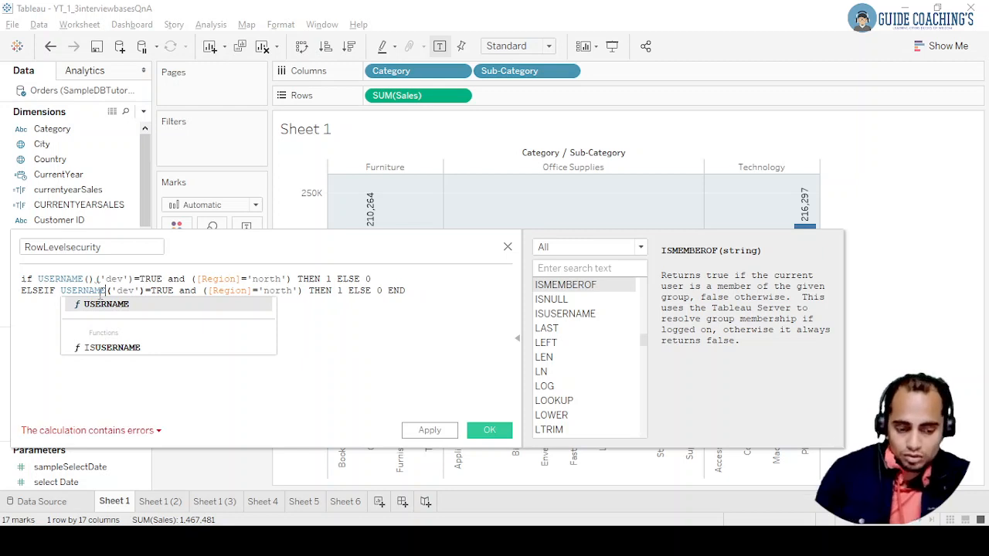
Delete the quoted 'dev' argument from the USERNAME conditions in both the ELSEIF line and the first line
{"action": "double_click", "coordinate": [126, 291]}
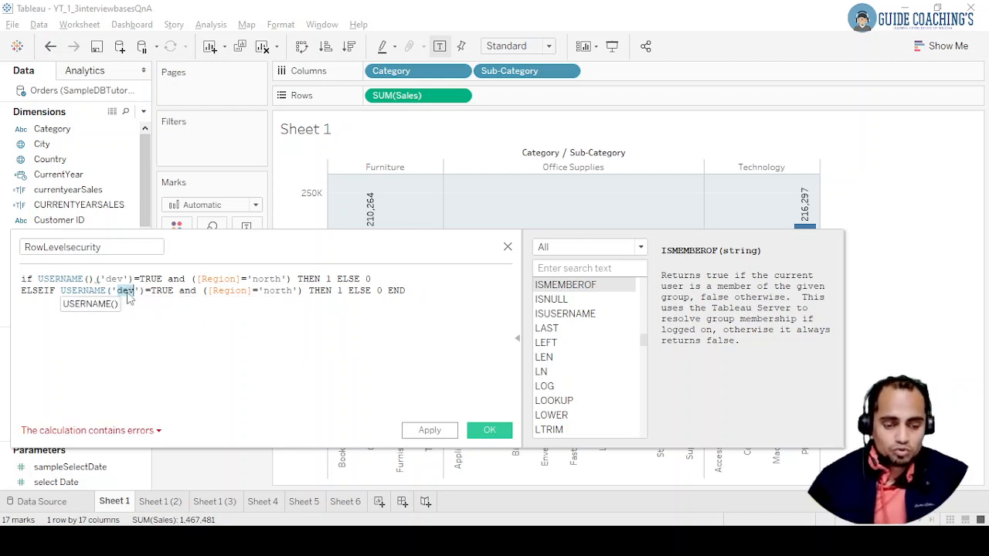
{"action": "key", "text": "BackSpace"}
{"action": "key", "text": "BackSpace"}
{"action": "key", "text": "BackSpace"}
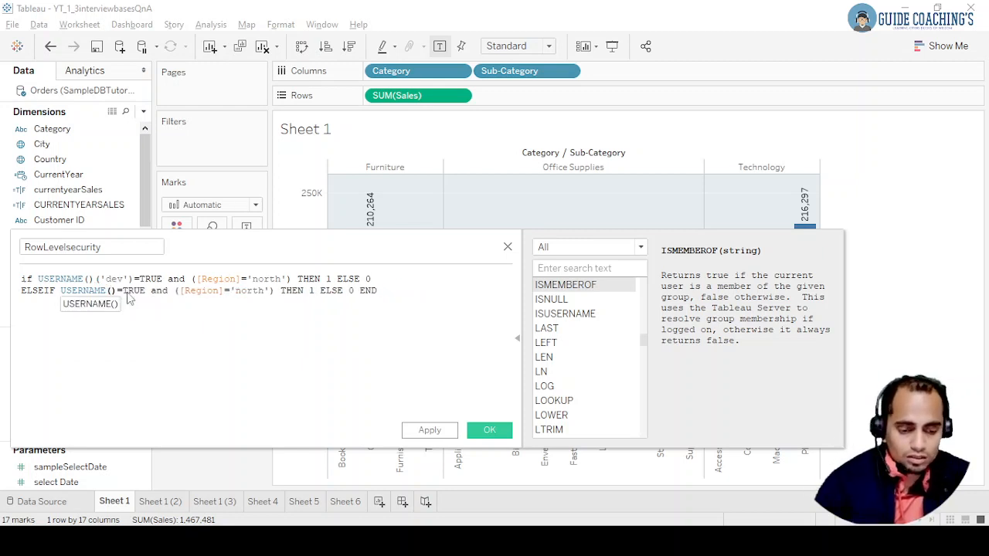
{"action": "double_click", "coordinate": [114, 279]}
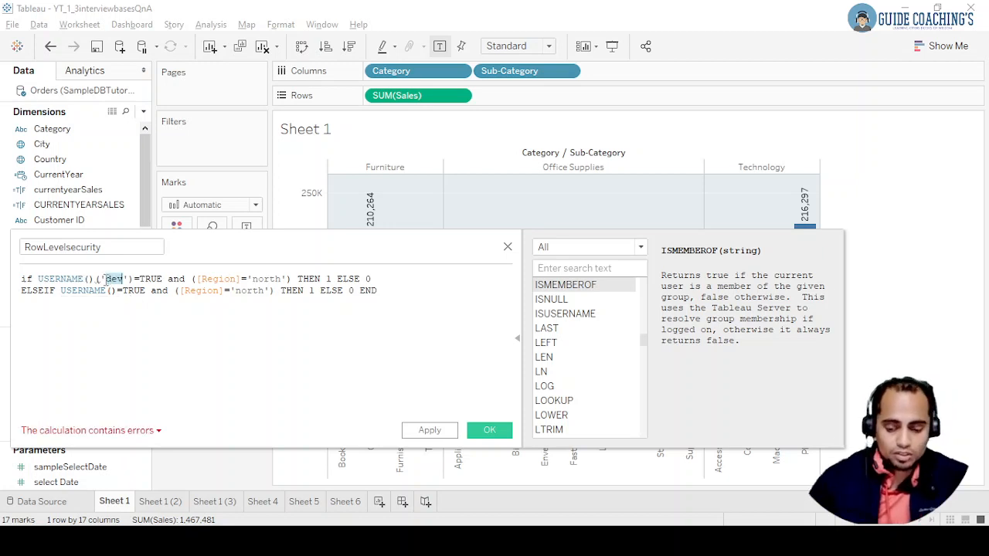
{"action": "key", "text": "BackSpace"}
{"action": "key", "text": "BackSpace"}
{"action": "key", "text": "Delete"}
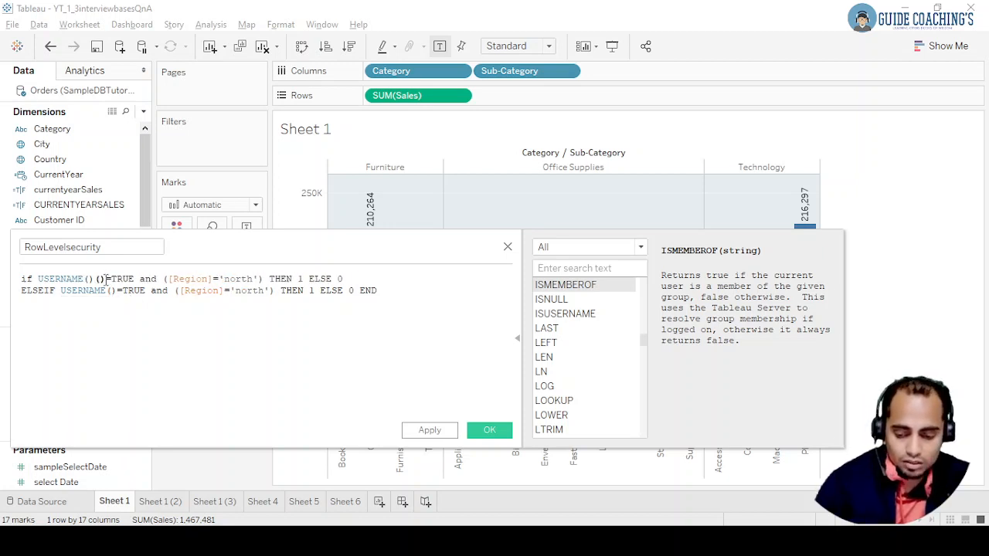
Delete the duplicate empty parentheses after USERNAME() and the trailing ELSE 0 from the formula's first line
{"action": "key", "text": "BackSpace"}
{"action": "key", "text": "BackSpace"}
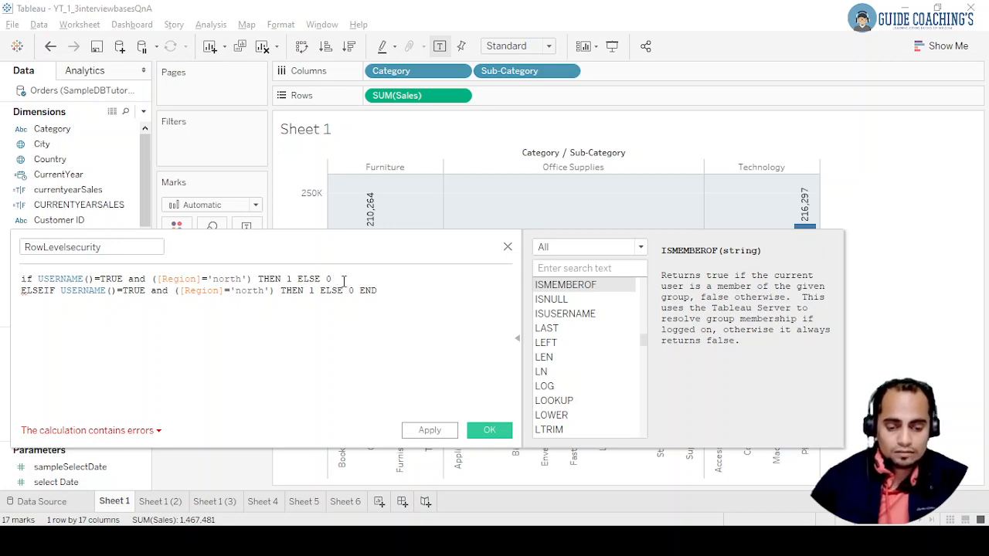
{"action": "key", "text": "BackSpace"}
{"action": "key", "text": "BackSpace"}
{"action": "key", "text": "BackSpace"}
{"action": "key", "text": "BackSpace"}
{"action": "key", "text": "BackSpace"}
{"action": "key", "text": "BackSpace"}
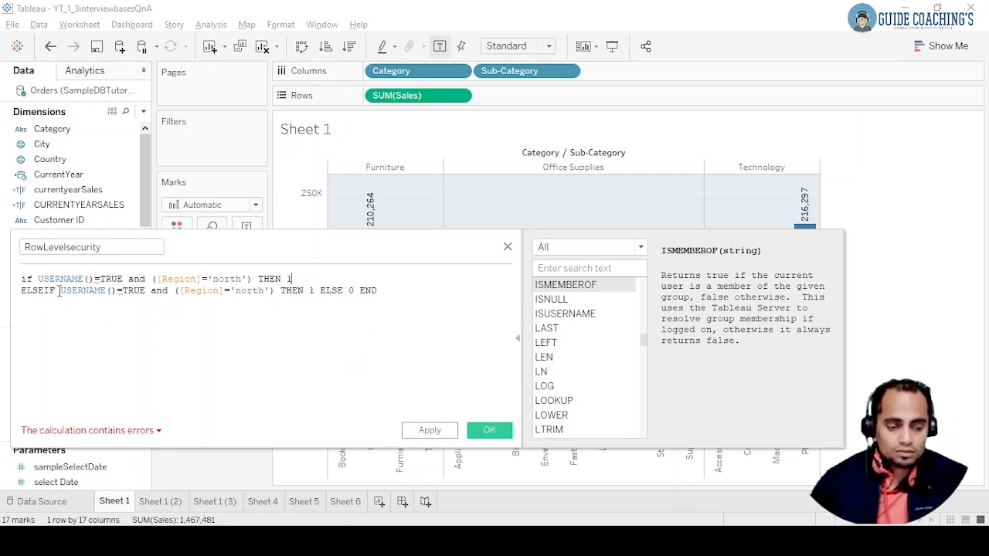
{"action": "double_click", "coordinate": [132, 291]}
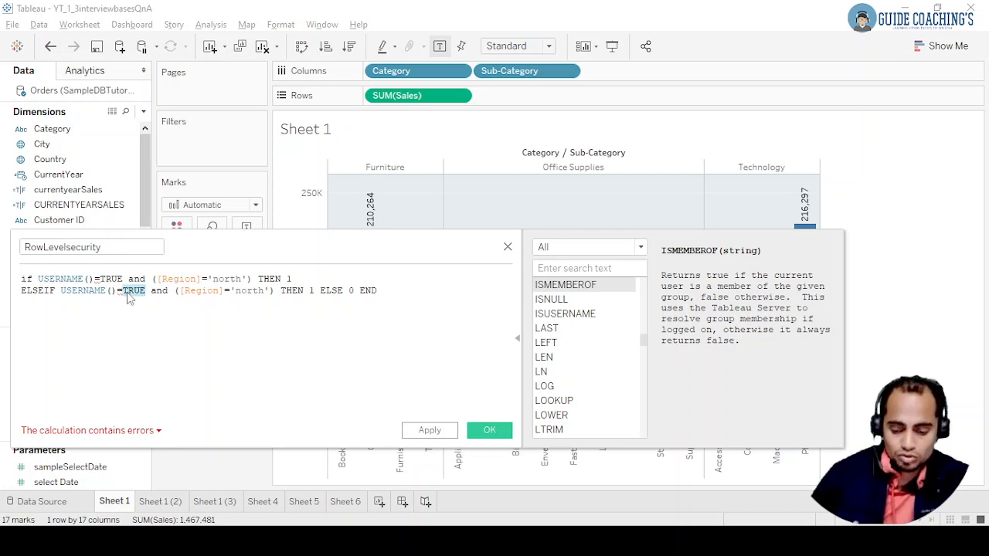
{"action": "type", "text": "'"}
{"action": "type", "text": "gisome"}
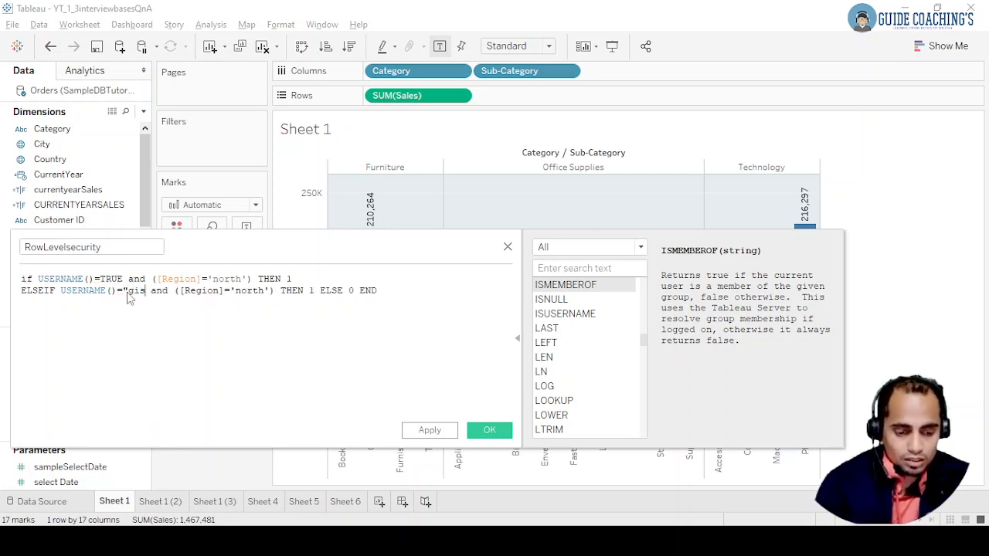
{"action": "type", "text": "'"}
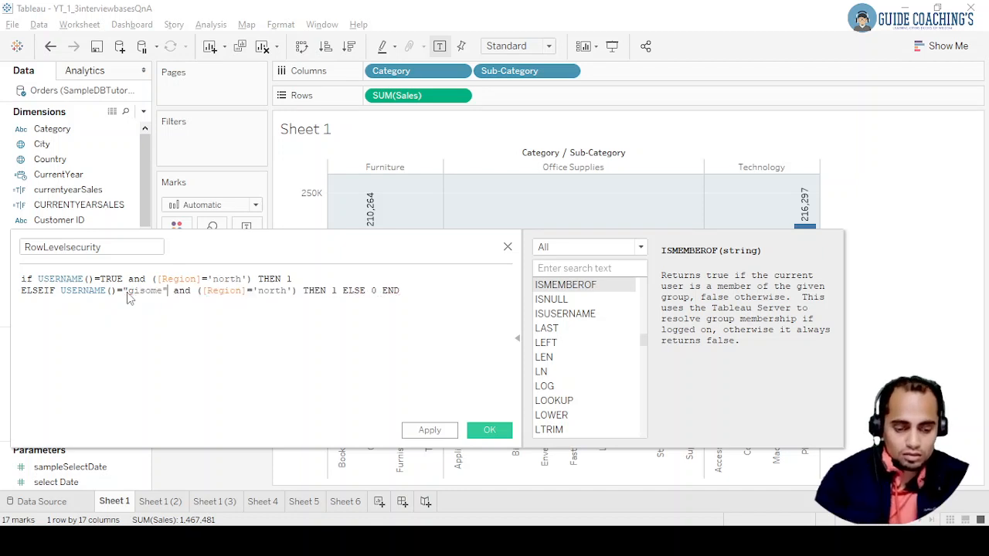
Replace TRUE in the first line's USERNAME() comparison with the quoted text "guidecocahogins"
{"action": "double_click", "coordinate": [110, 278]}
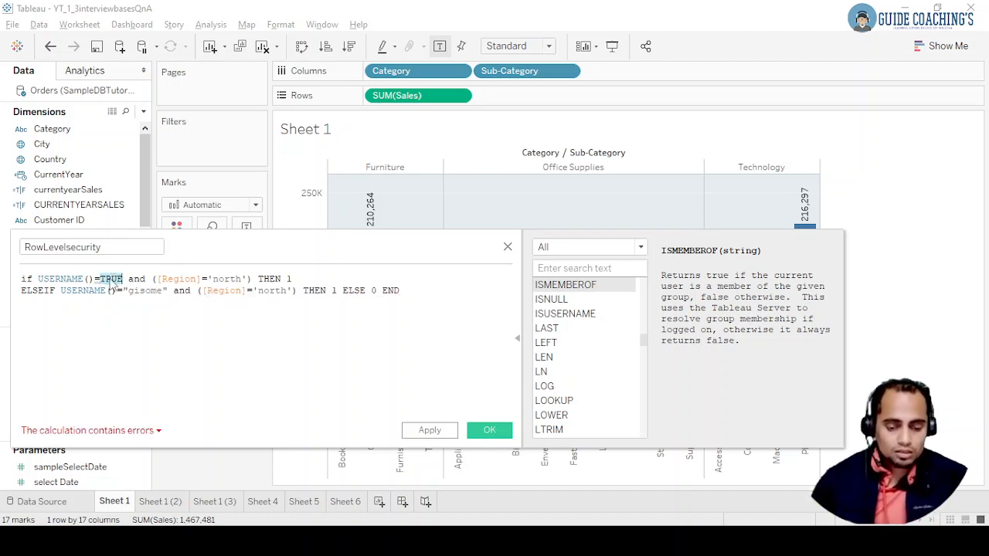
{"action": "type", "text": "\"guidecocah"}
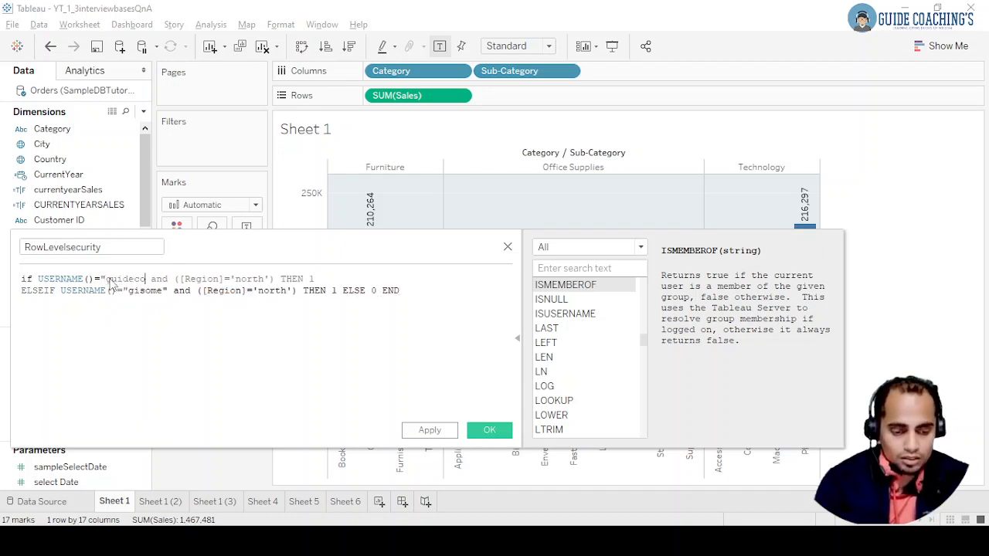
{"action": "type", "text": "ogins"}
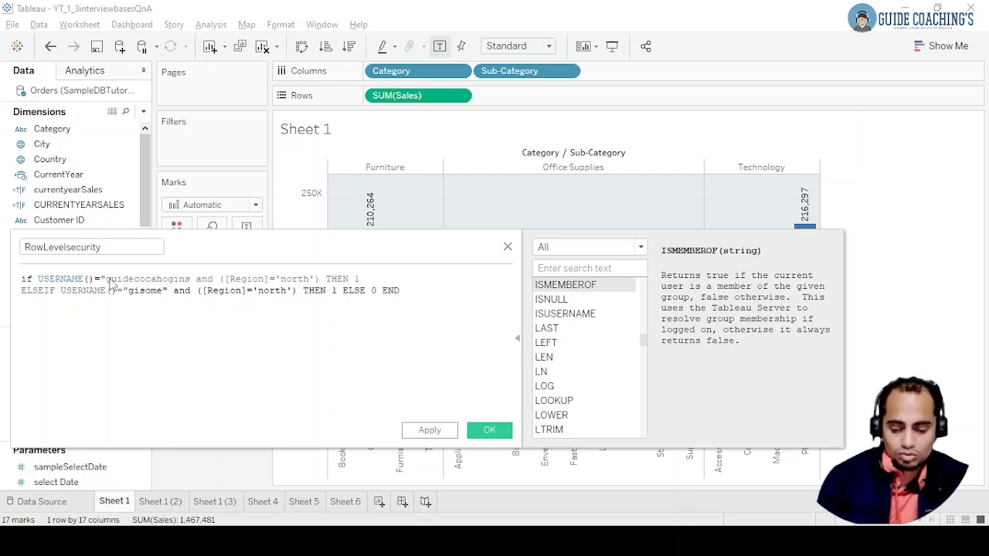
{"action": "type", "text": "\""}
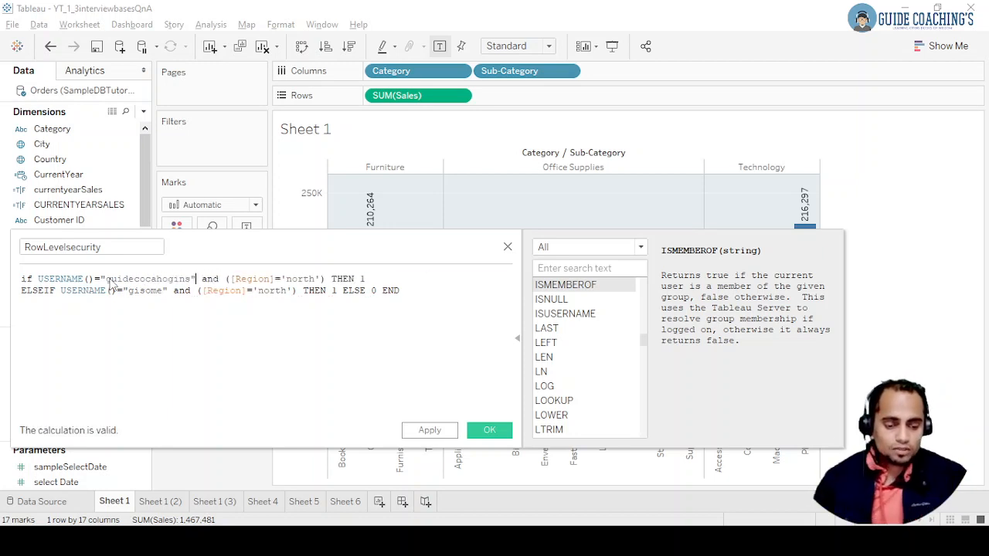